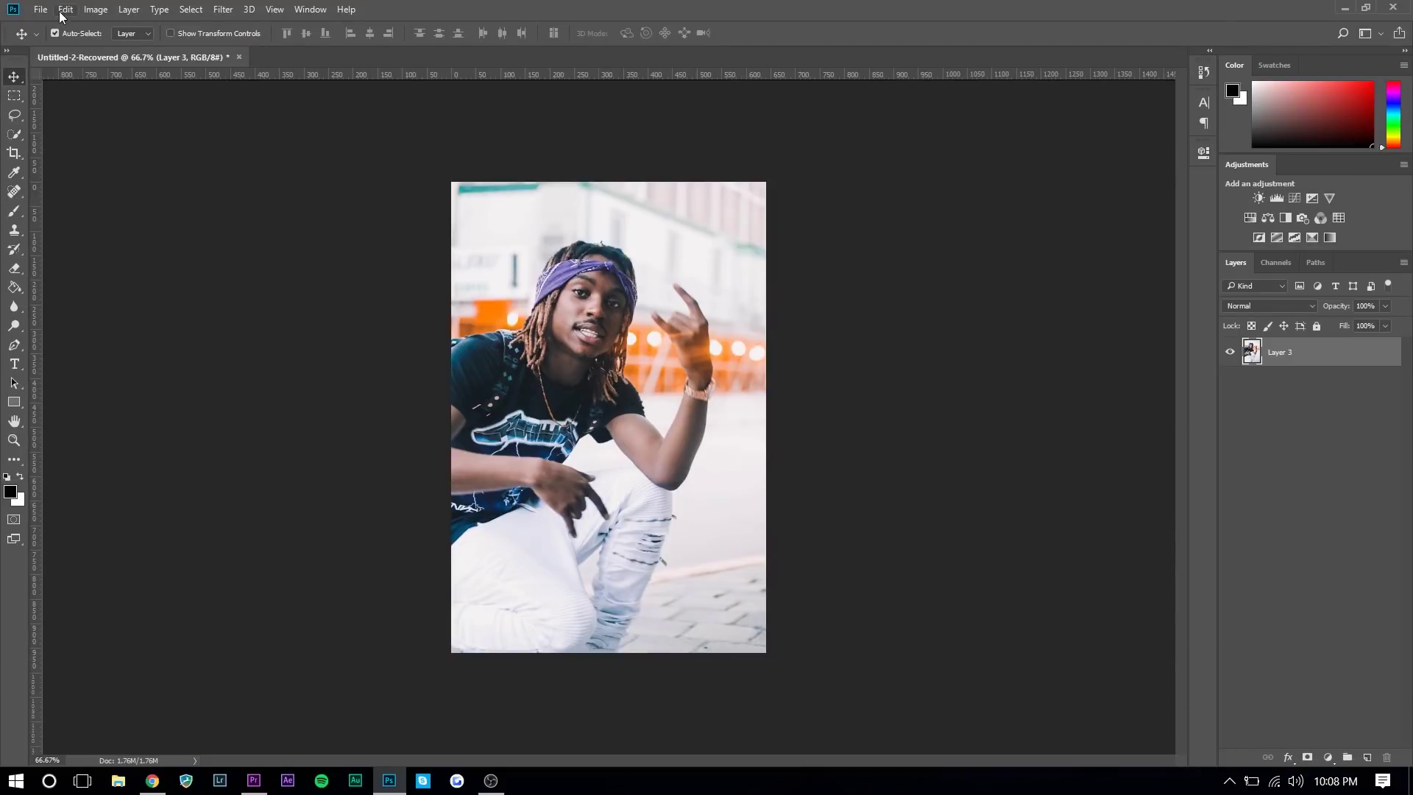
# Create a new empty layer beneath the portrait layer, then hide the portrait
pyautogui.click(40, 9)
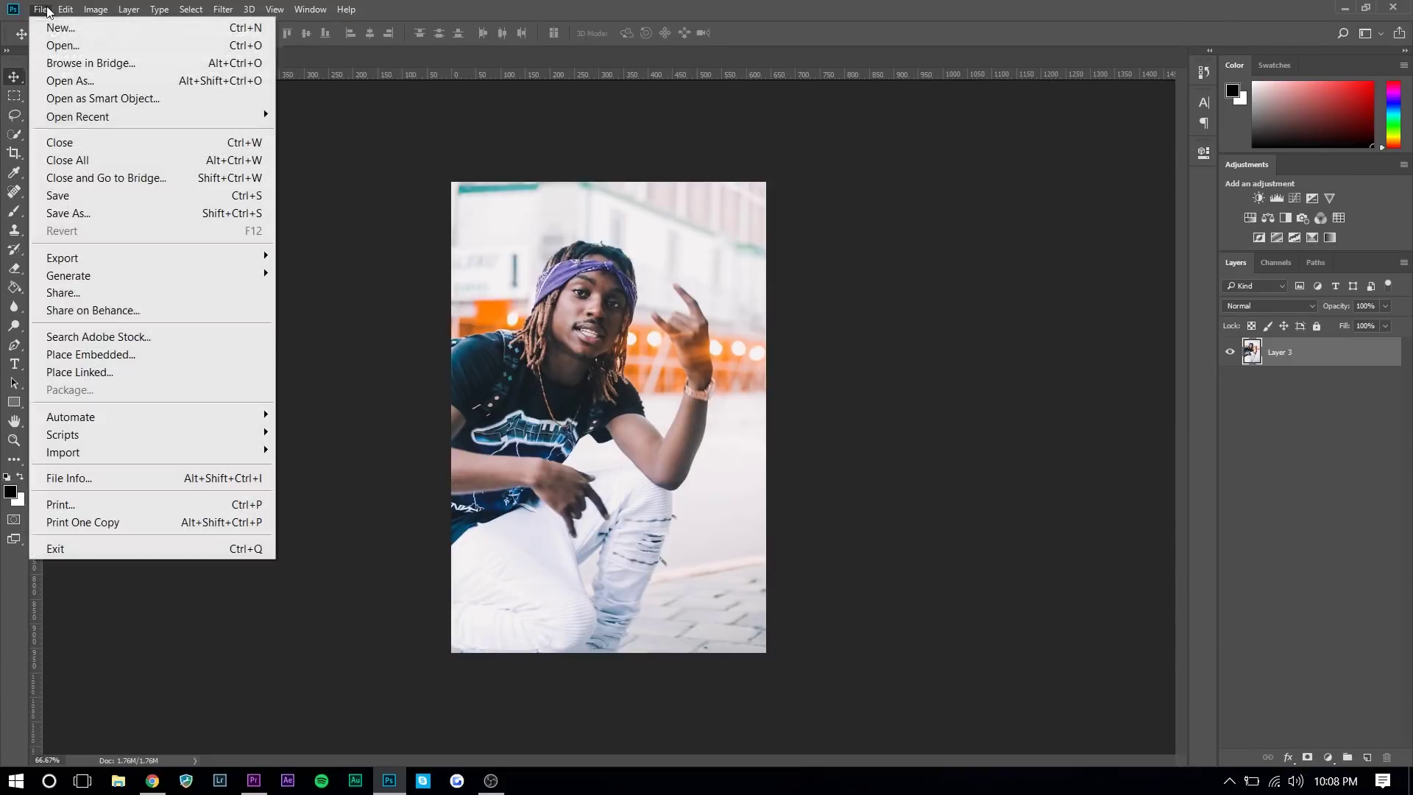
pyautogui.click(1388, 695)
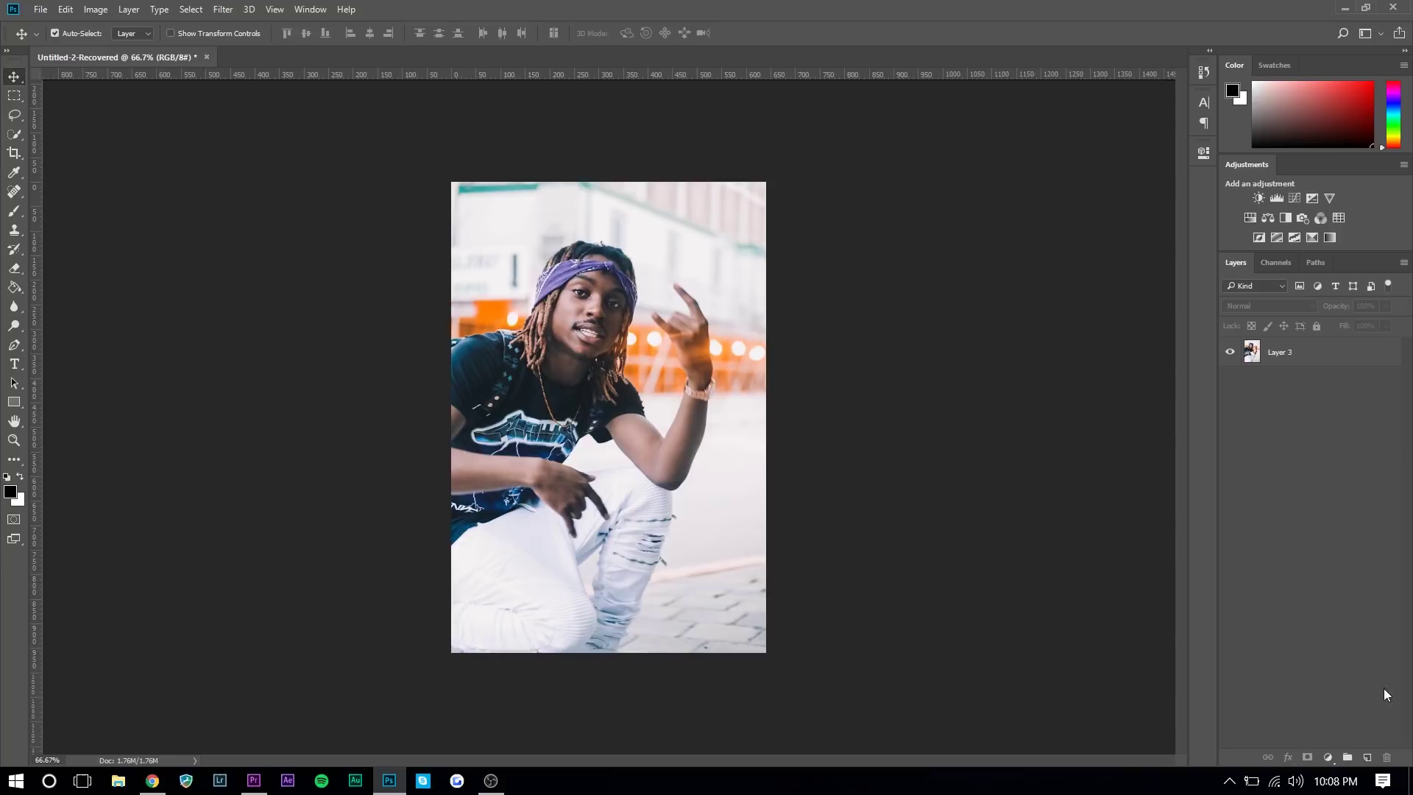
pyautogui.click(1367, 758)
pyautogui.moveTo(1300, 352); pyautogui.dragTo(1303, 404)
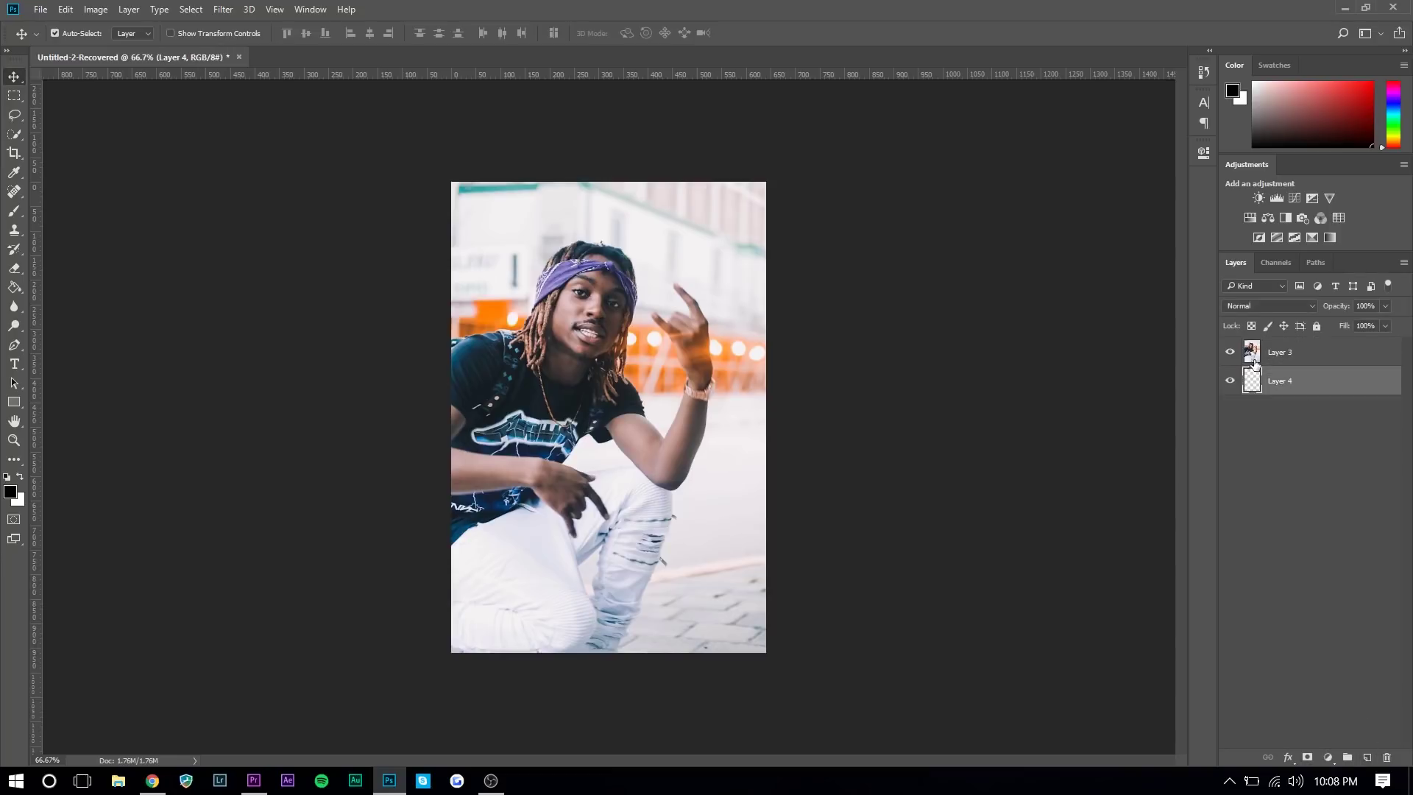
pyautogui.click(1230, 351)
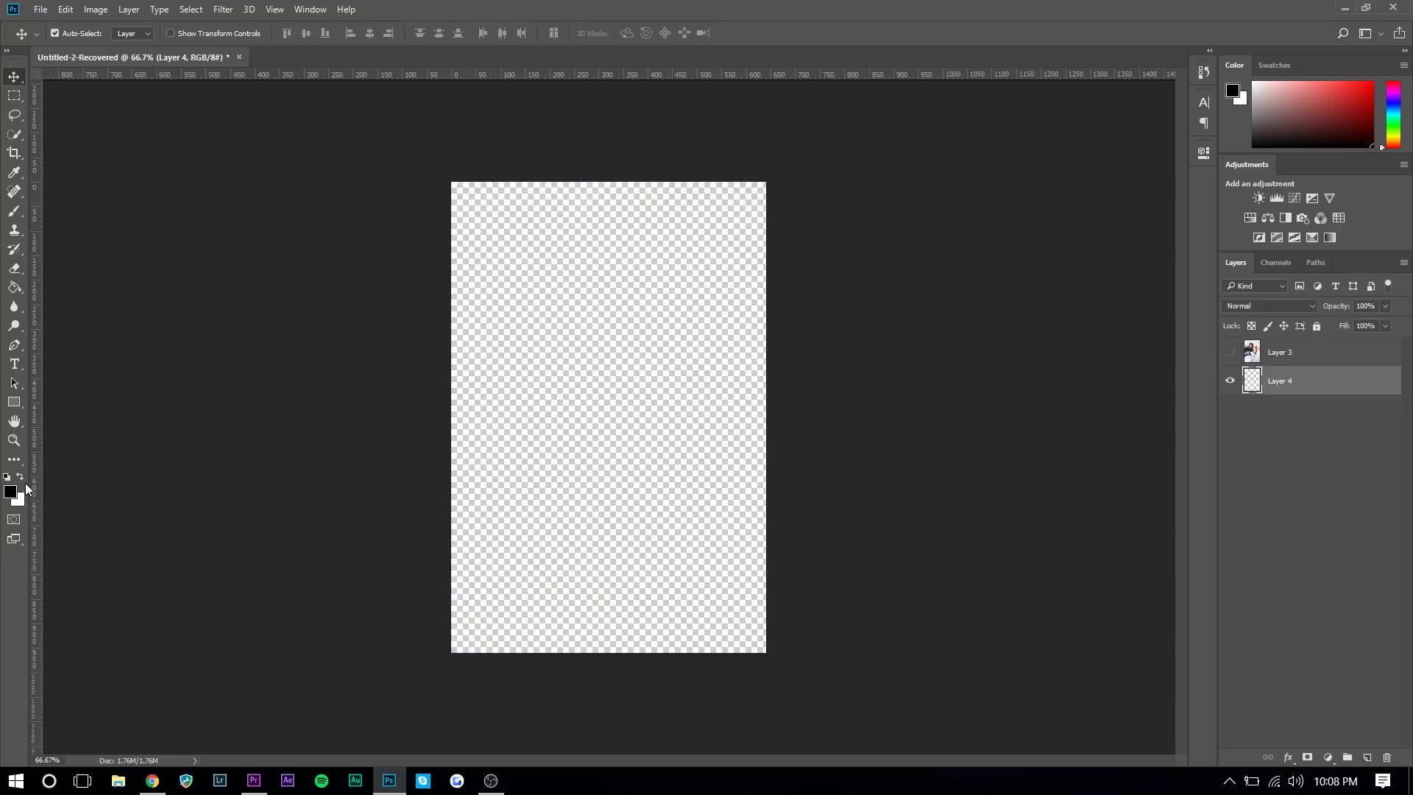
# Fill the new layer with white (#ffffff) using the Paint Bucket, then show the portrait again
pyautogui.click(13, 288)
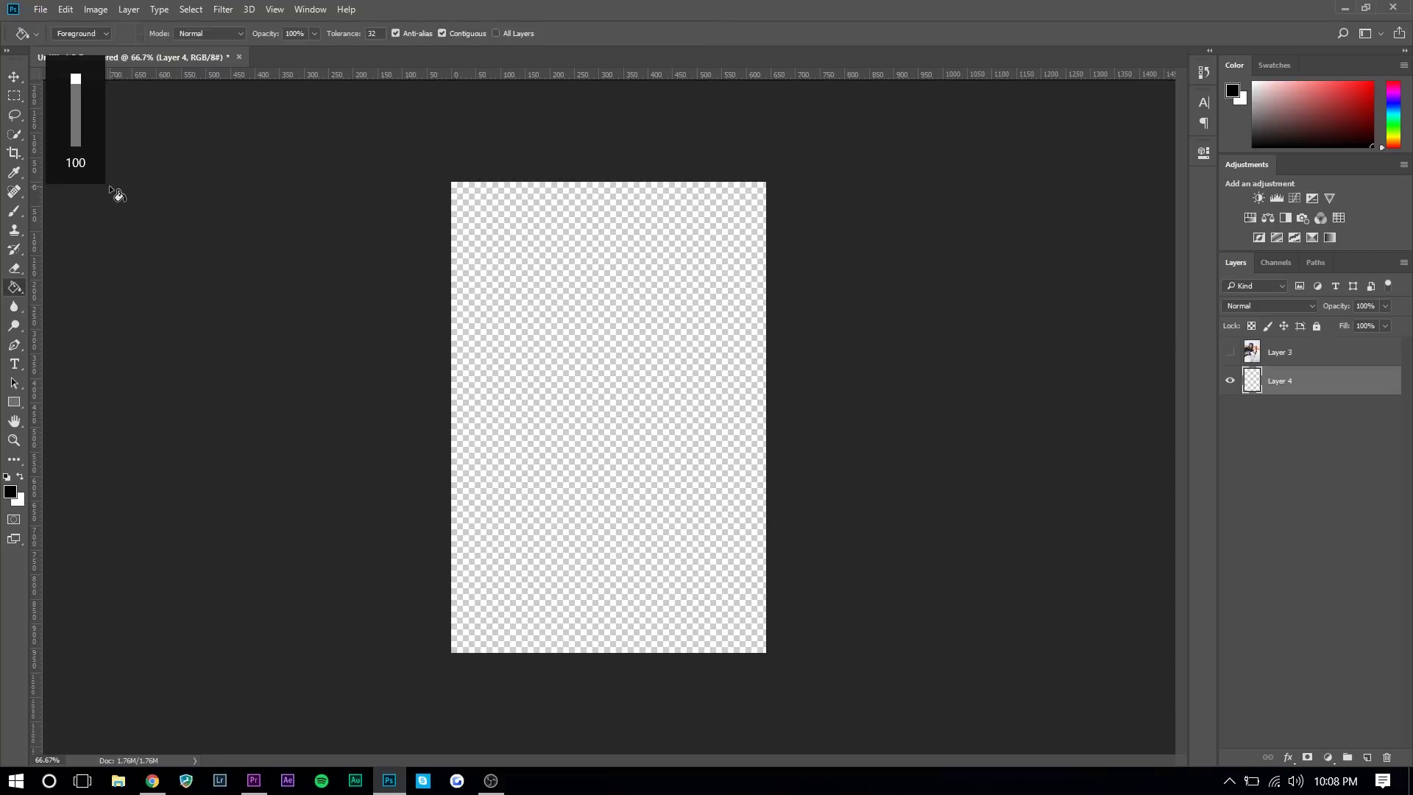
pyautogui.click(20, 487)
pyautogui.write('ffffff')
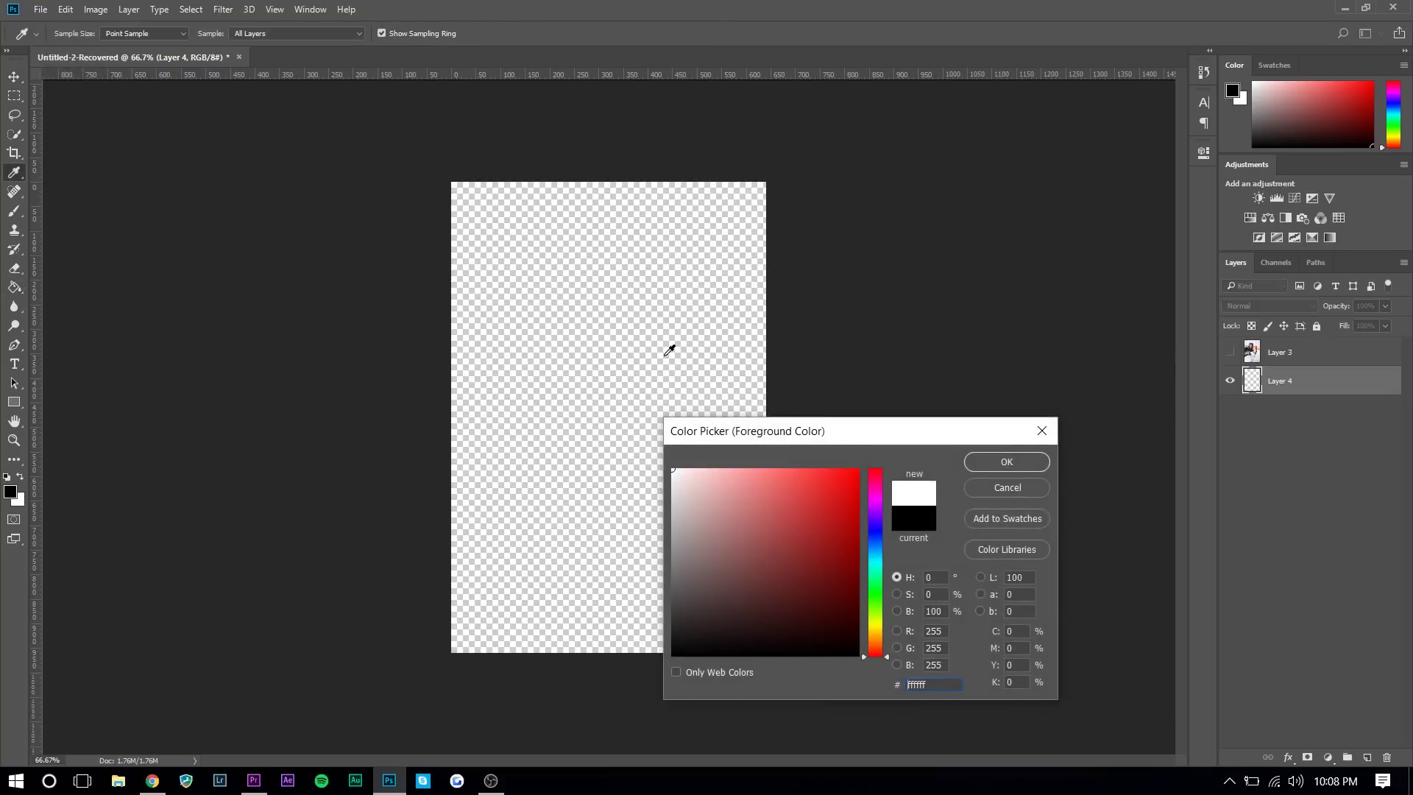
pyautogui.press('Return')
pyautogui.click(656, 319)
pyautogui.click(14, 76)
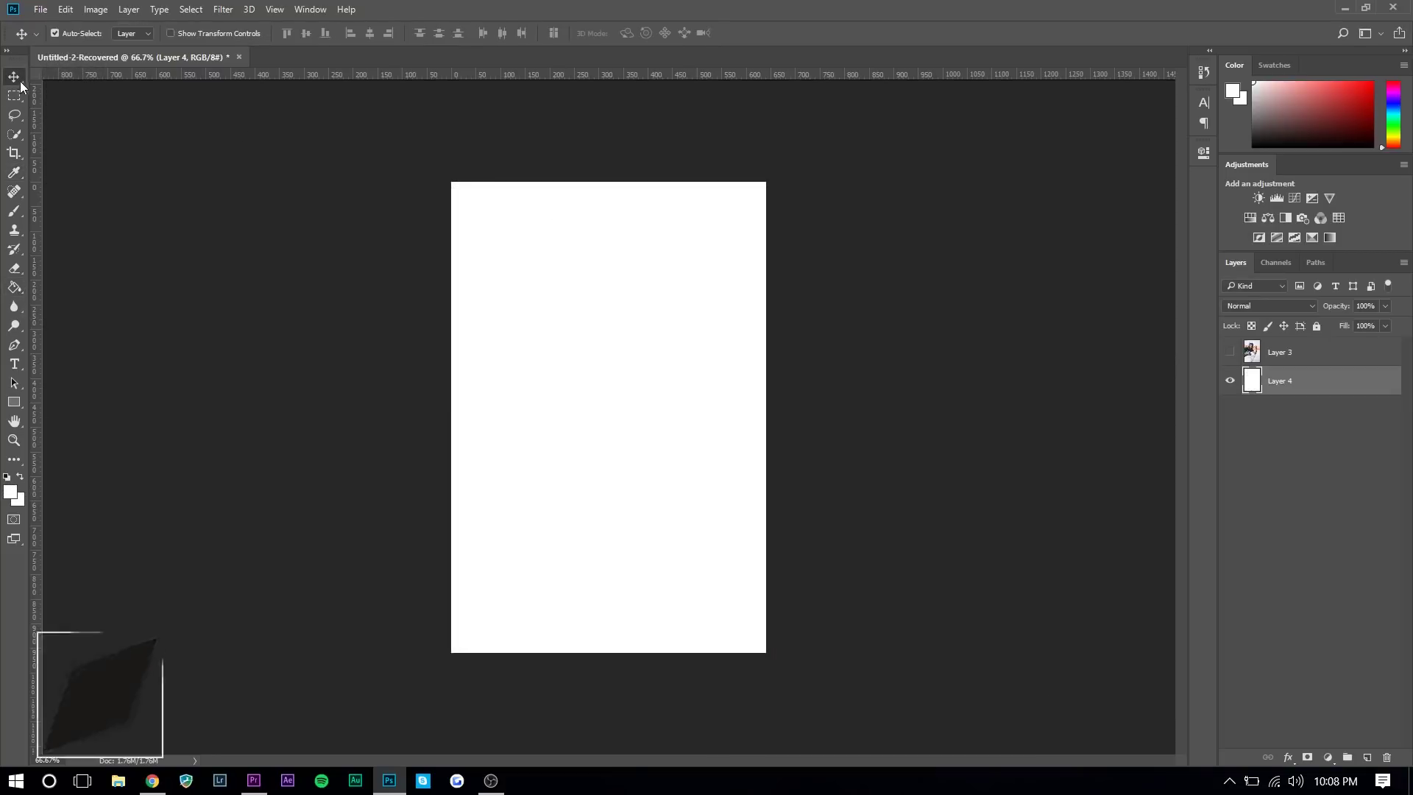
pyautogui.click(1230, 352)
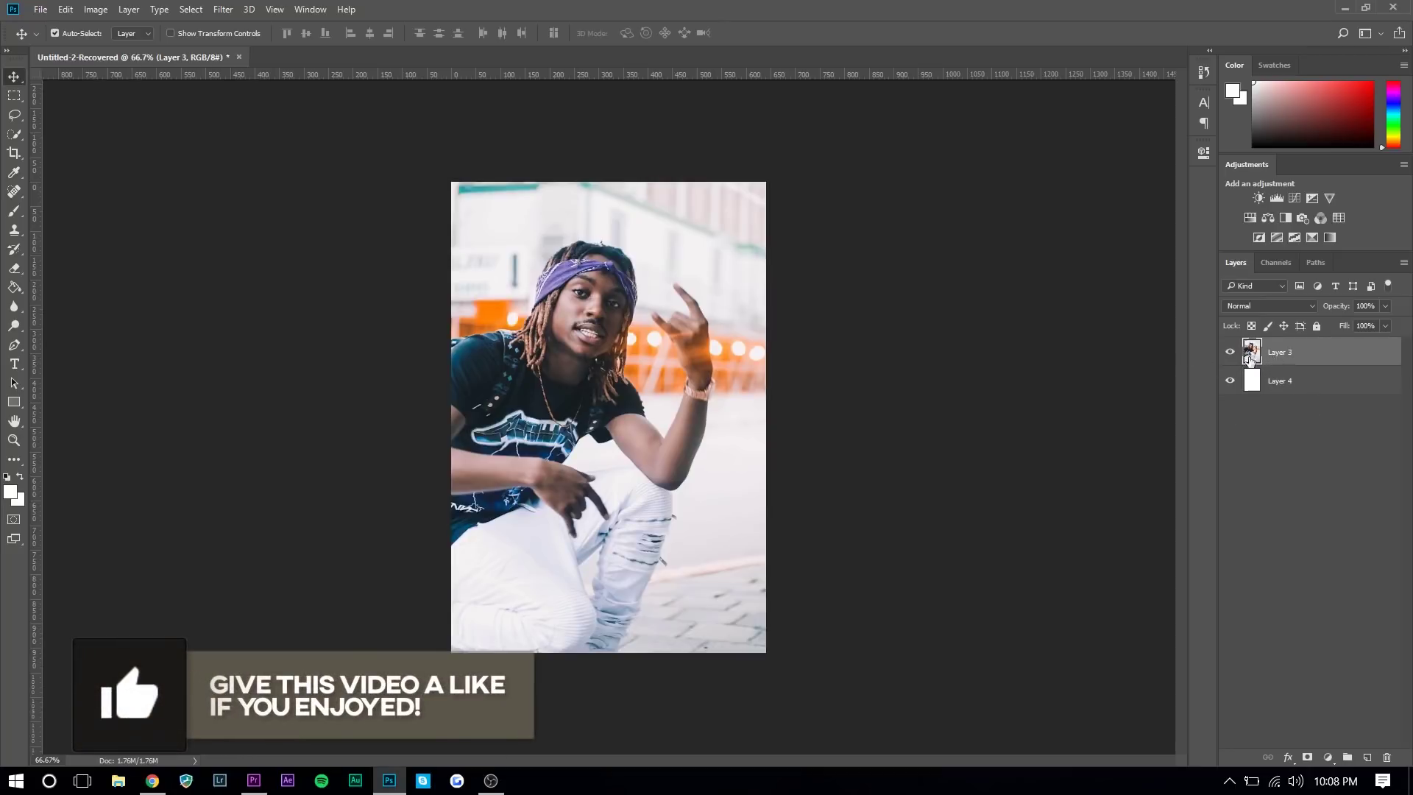
# Zoom in on the portrait and pick the Pen tool to trace the subject
pyautogui.press('z')
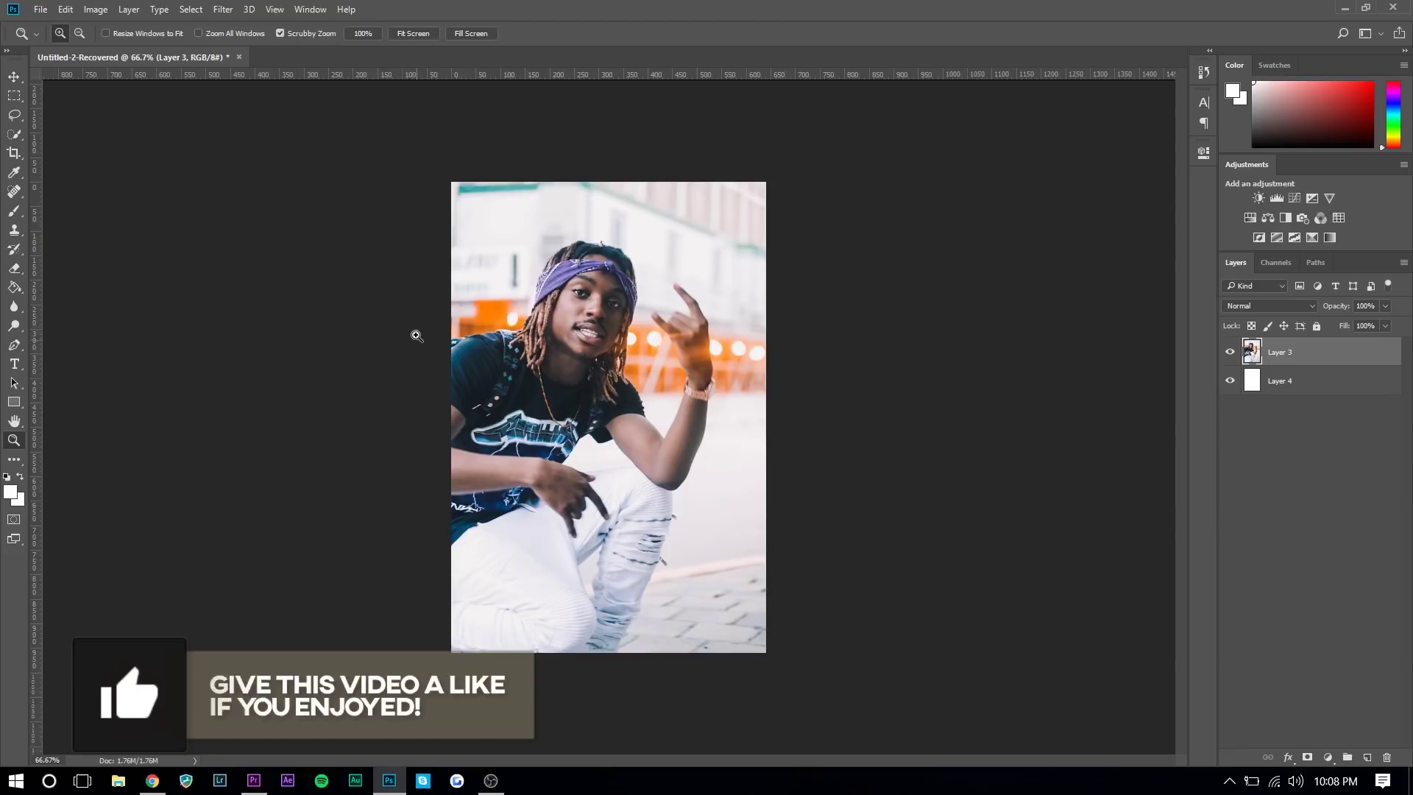
pyautogui.click(417, 345)
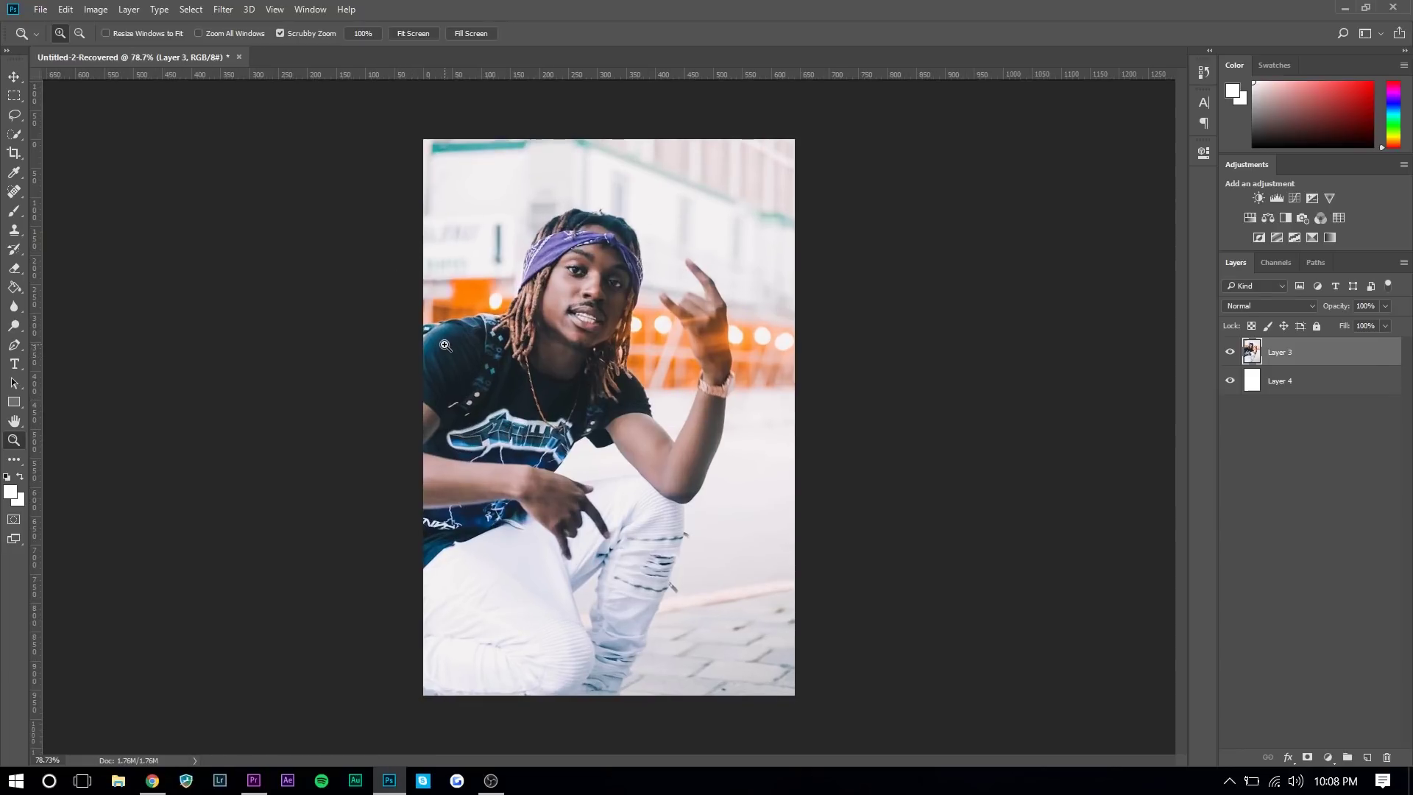
pyautogui.click(14, 346)
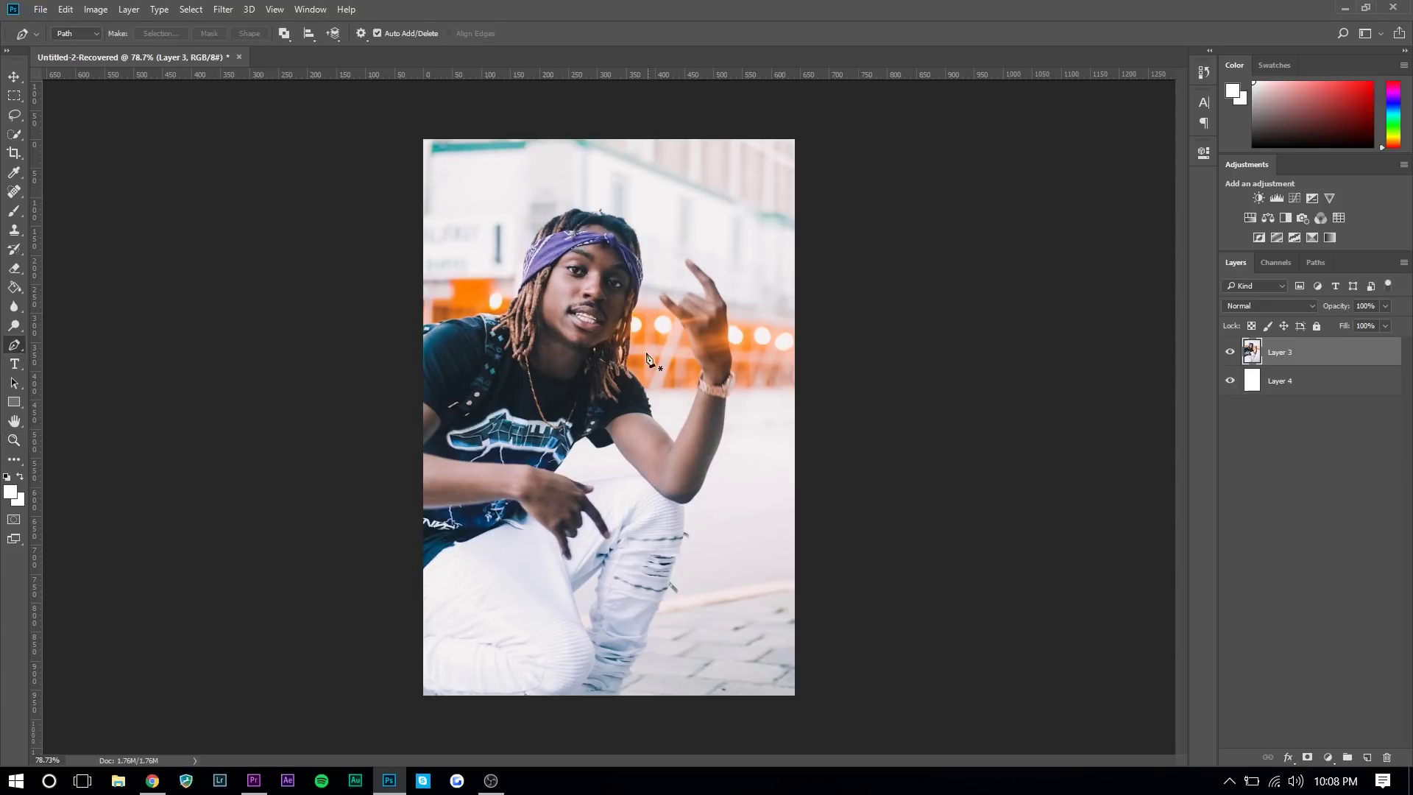
pyautogui.scroll(5, 360, 320)
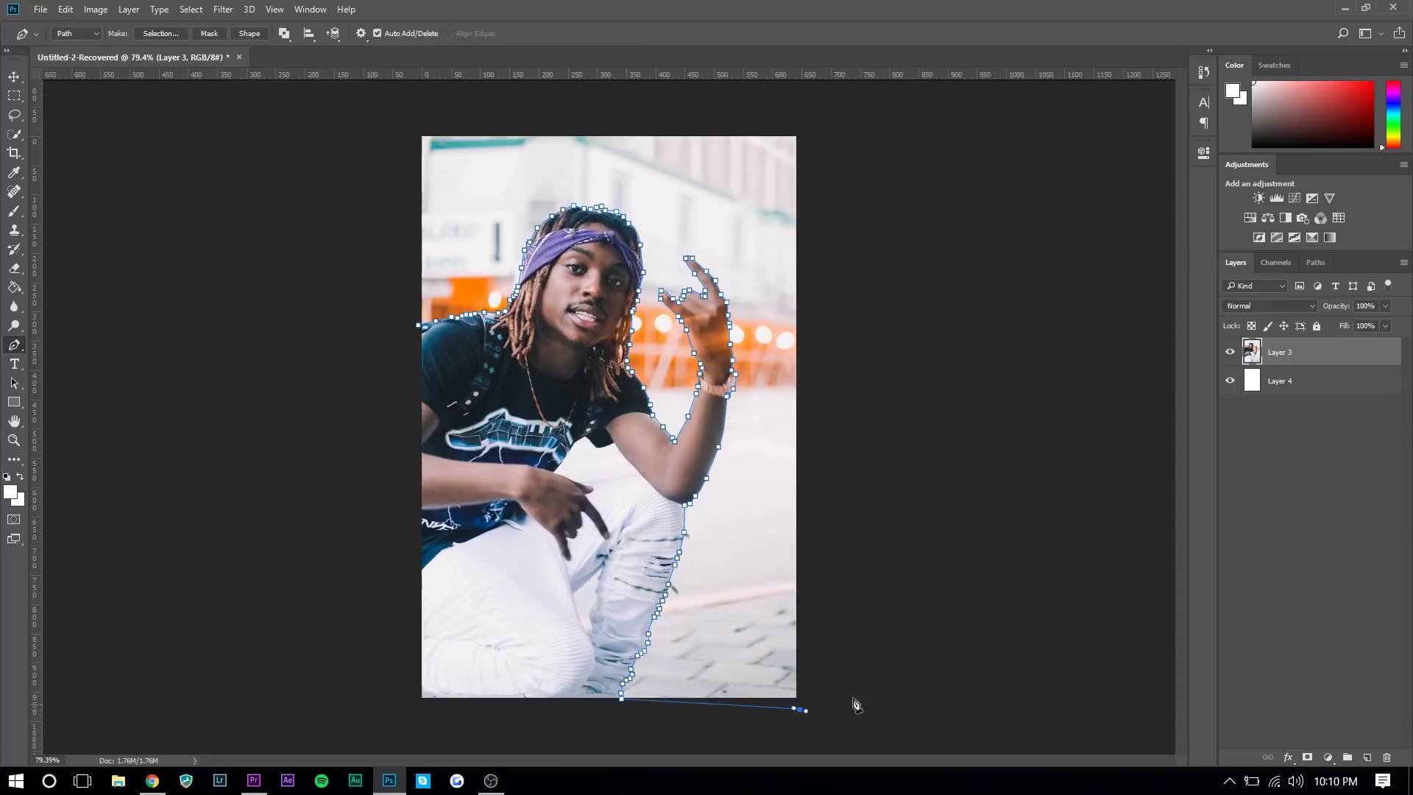
# Turn the traced path into a 0.5 px feathered selection and delete the background
pyautogui.rightClick(442, 173)
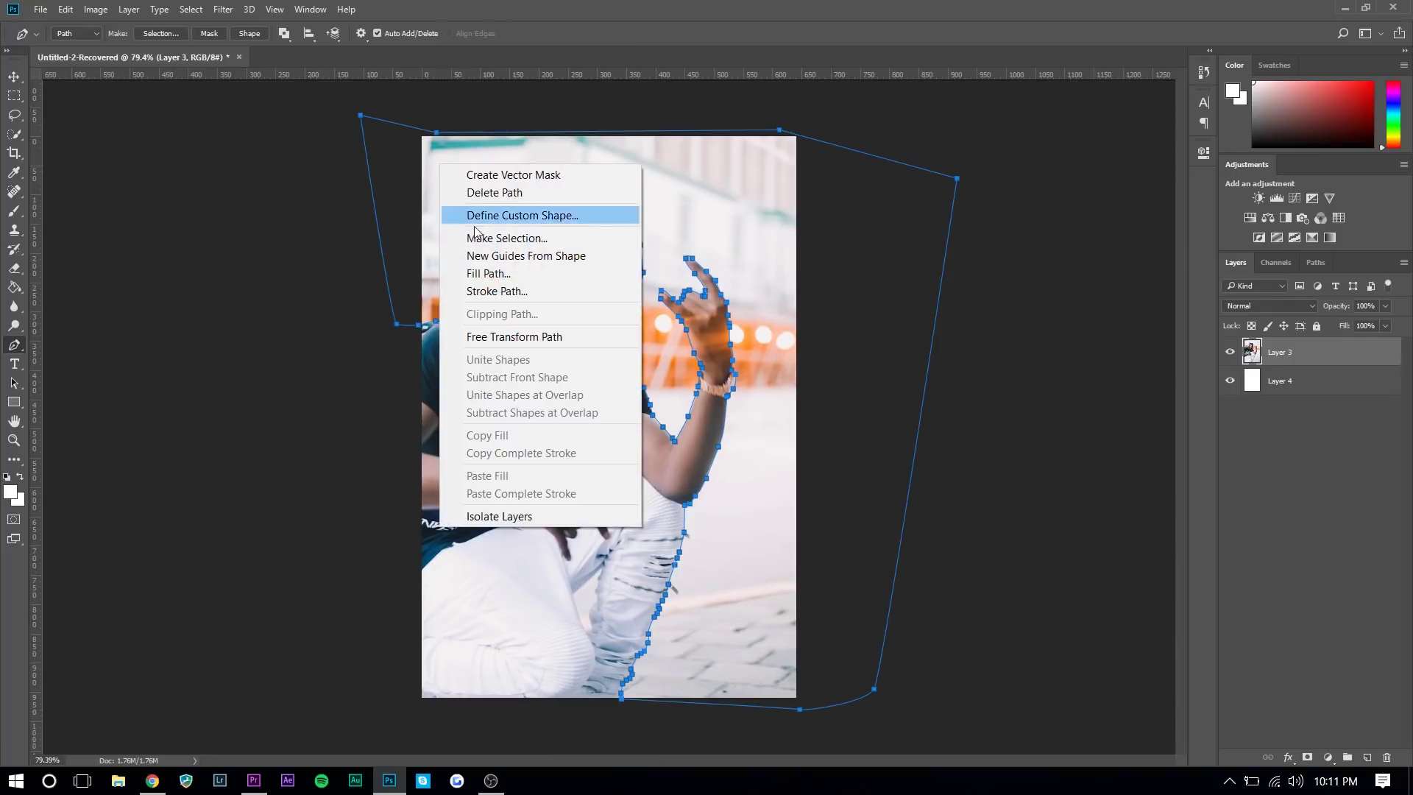
pyautogui.click(475, 236)
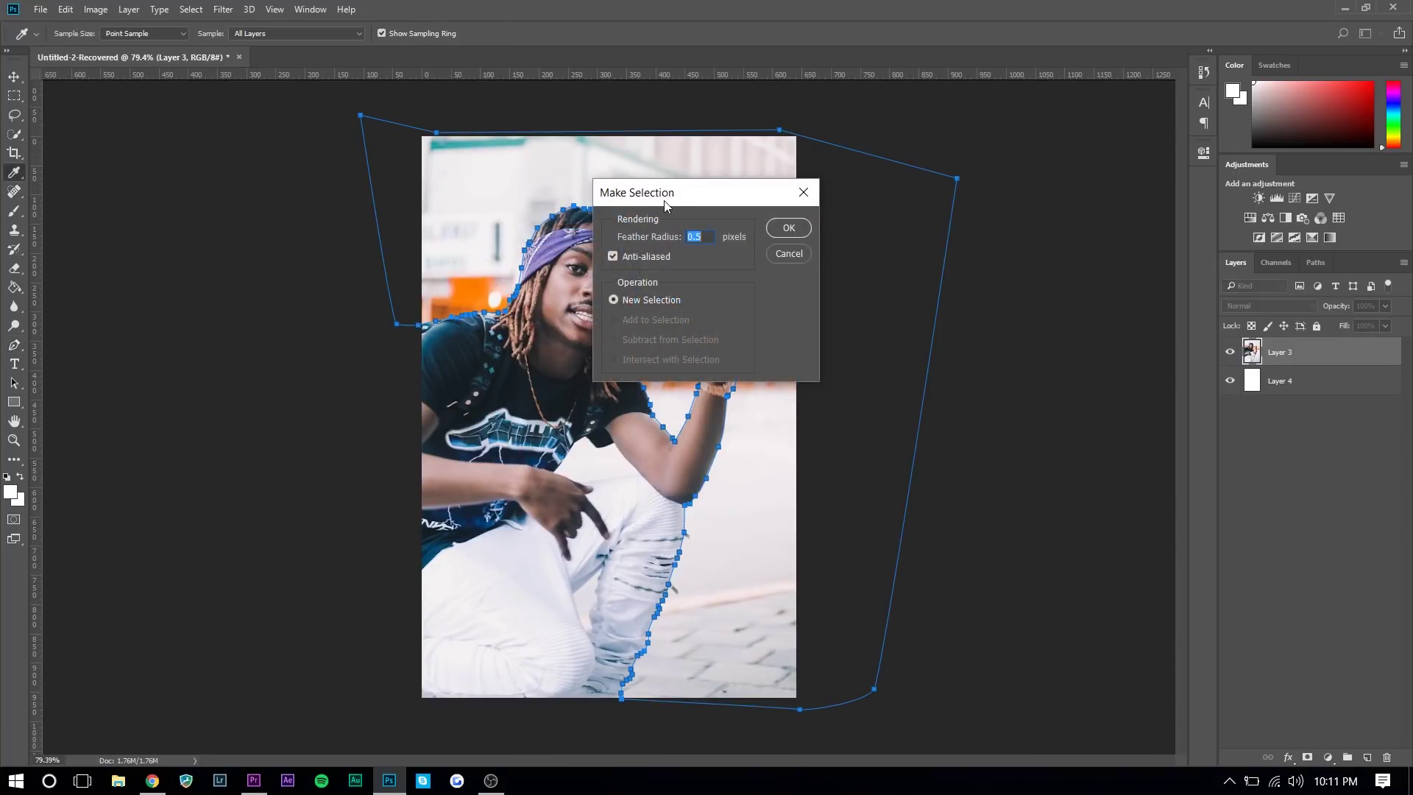
pyautogui.moveTo(667, 206); pyautogui.dragTo(648, 210)
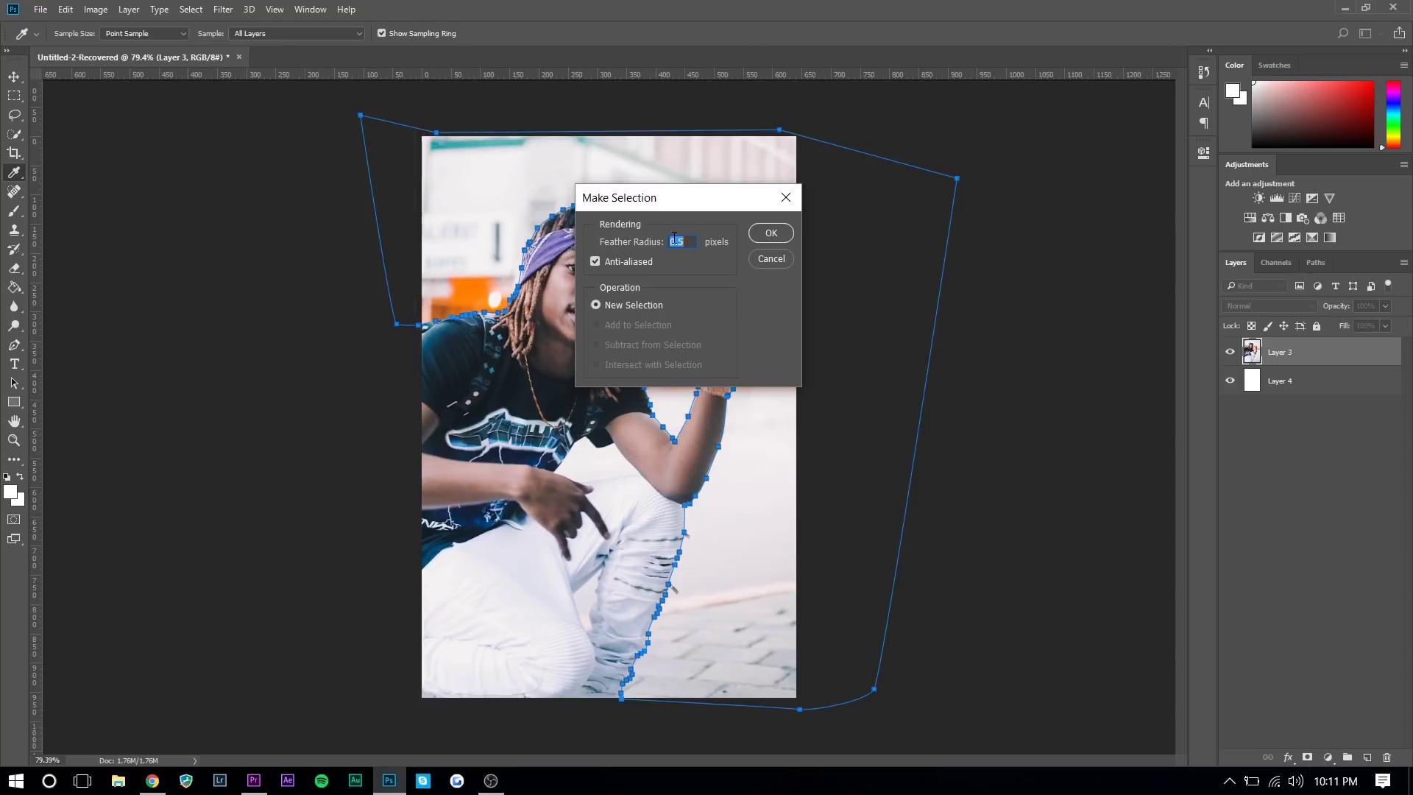
pyautogui.click(771, 234)
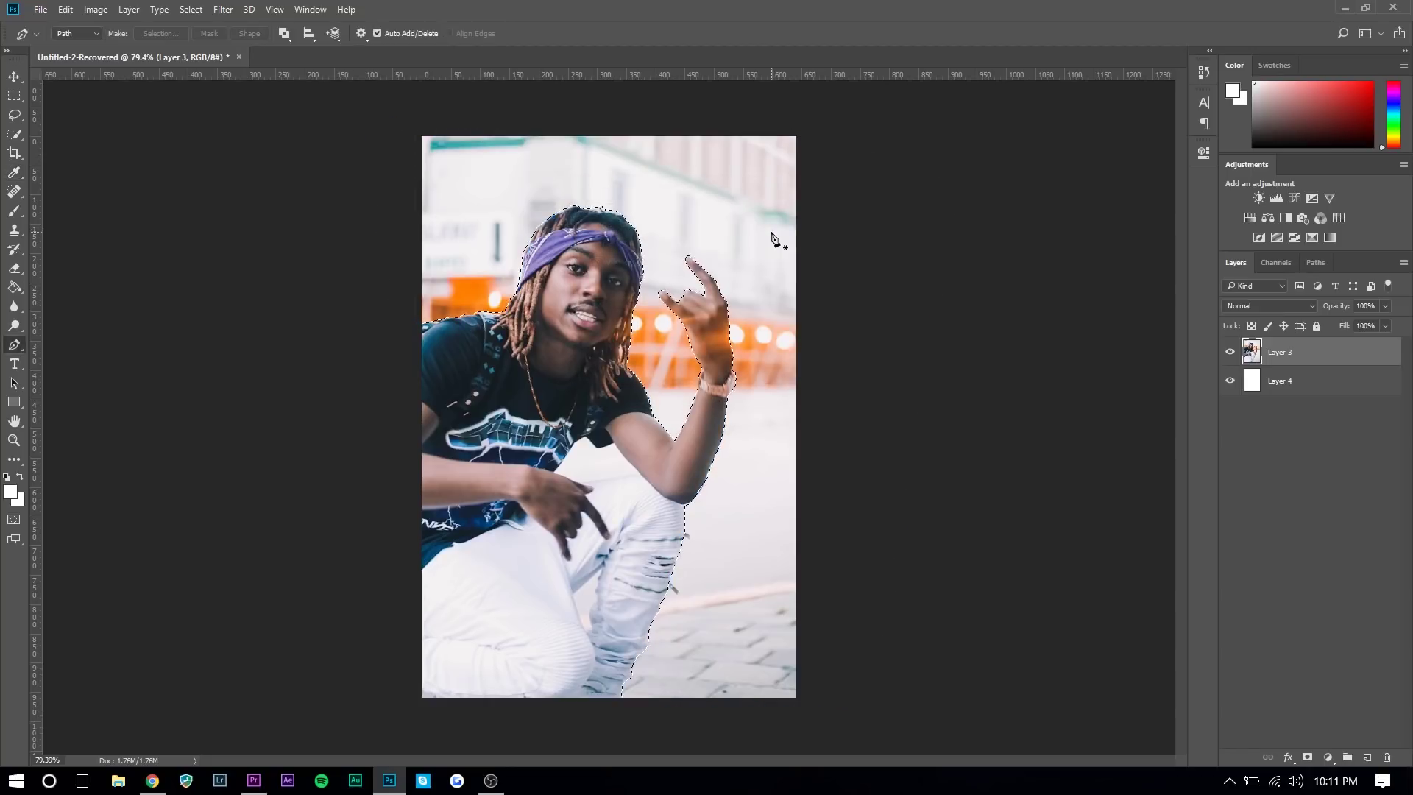
pyautogui.press('Delete')
pyautogui.scroll(5, 586, 652)
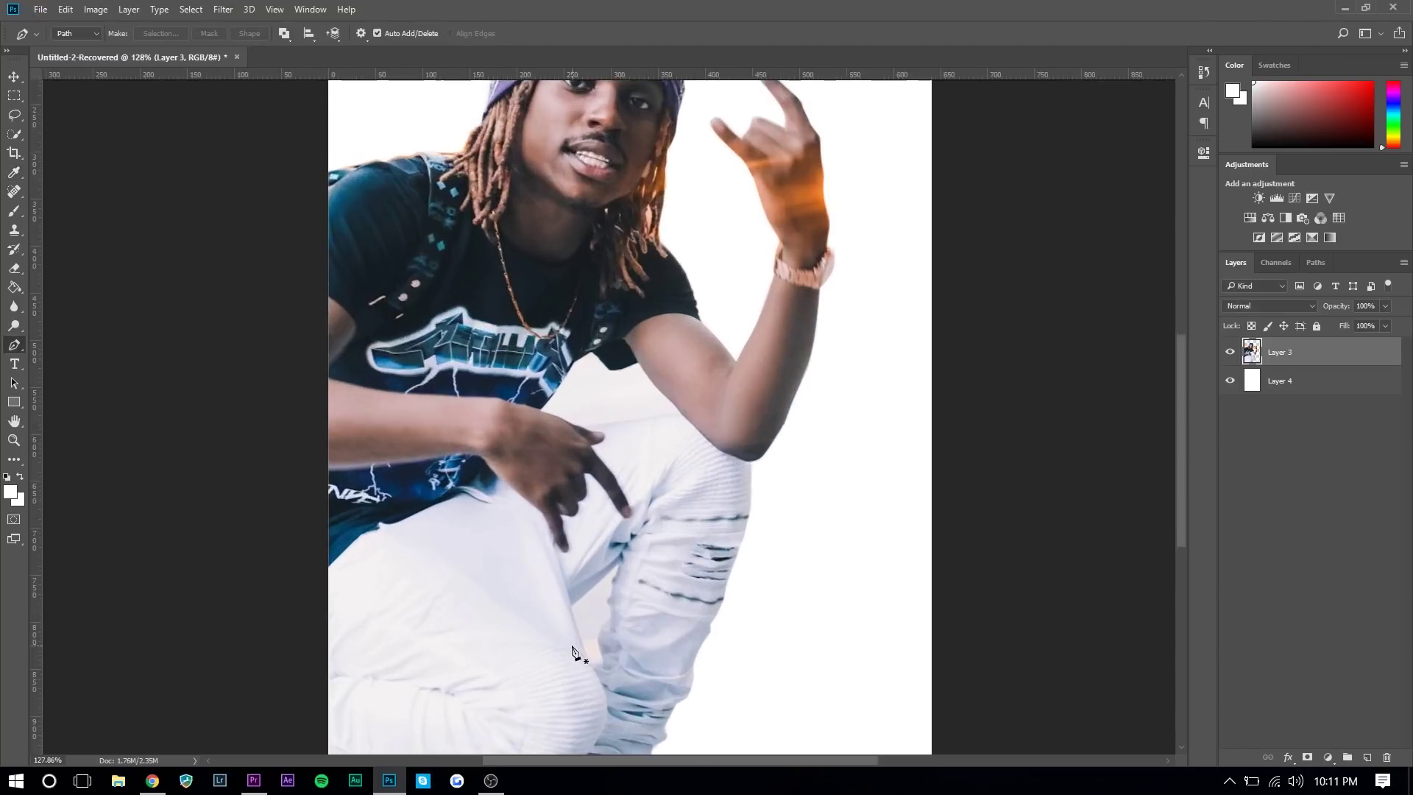
pyautogui.scroll(1, 601, 685)
pyautogui.scroll(1, 602, 685)
# Trace a small closed path around the background gap by the knee and jeans, and clear it
pyautogui.click(552, 537)
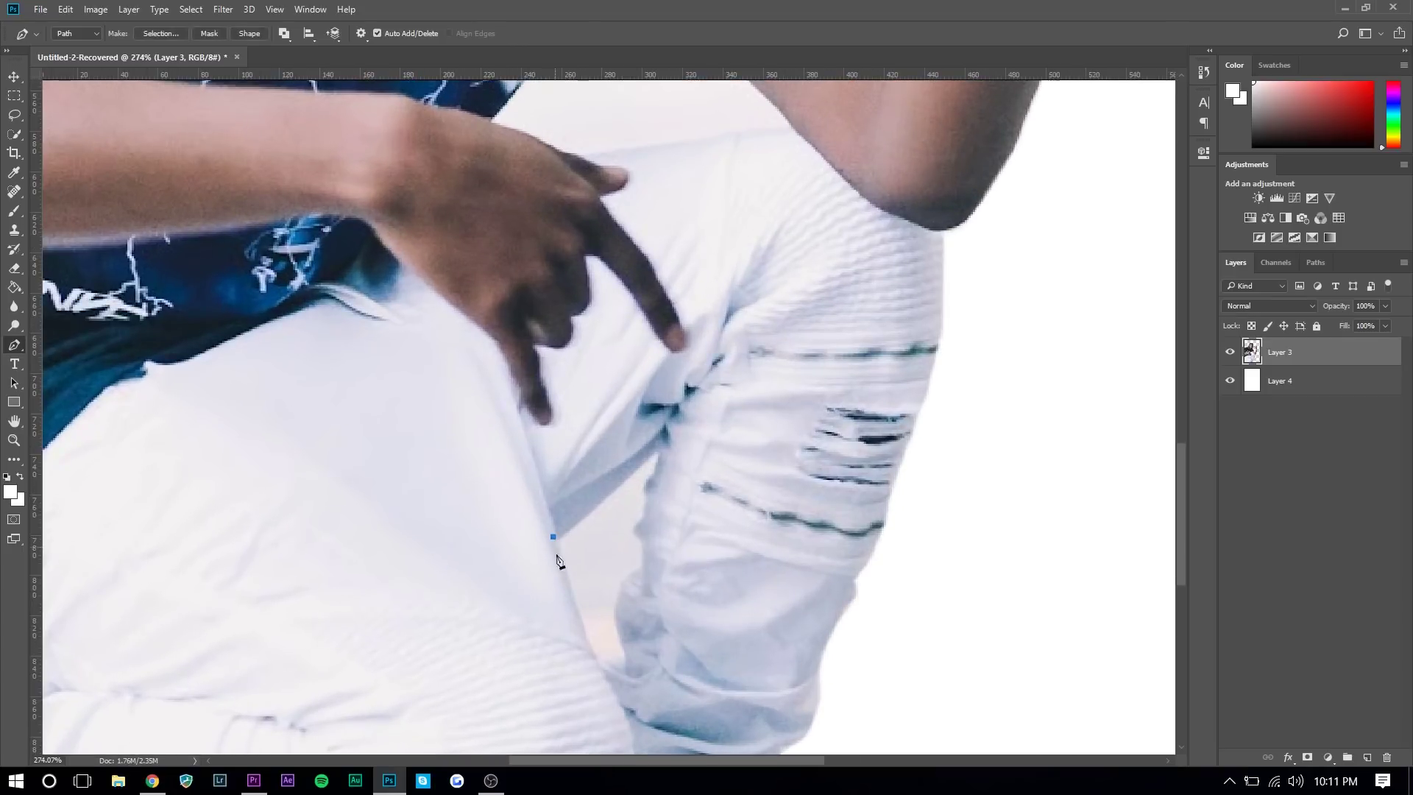
pyautogui.click(598, 653)
pyautogui.click(642, 566)
pyautogui.click(632, 517)
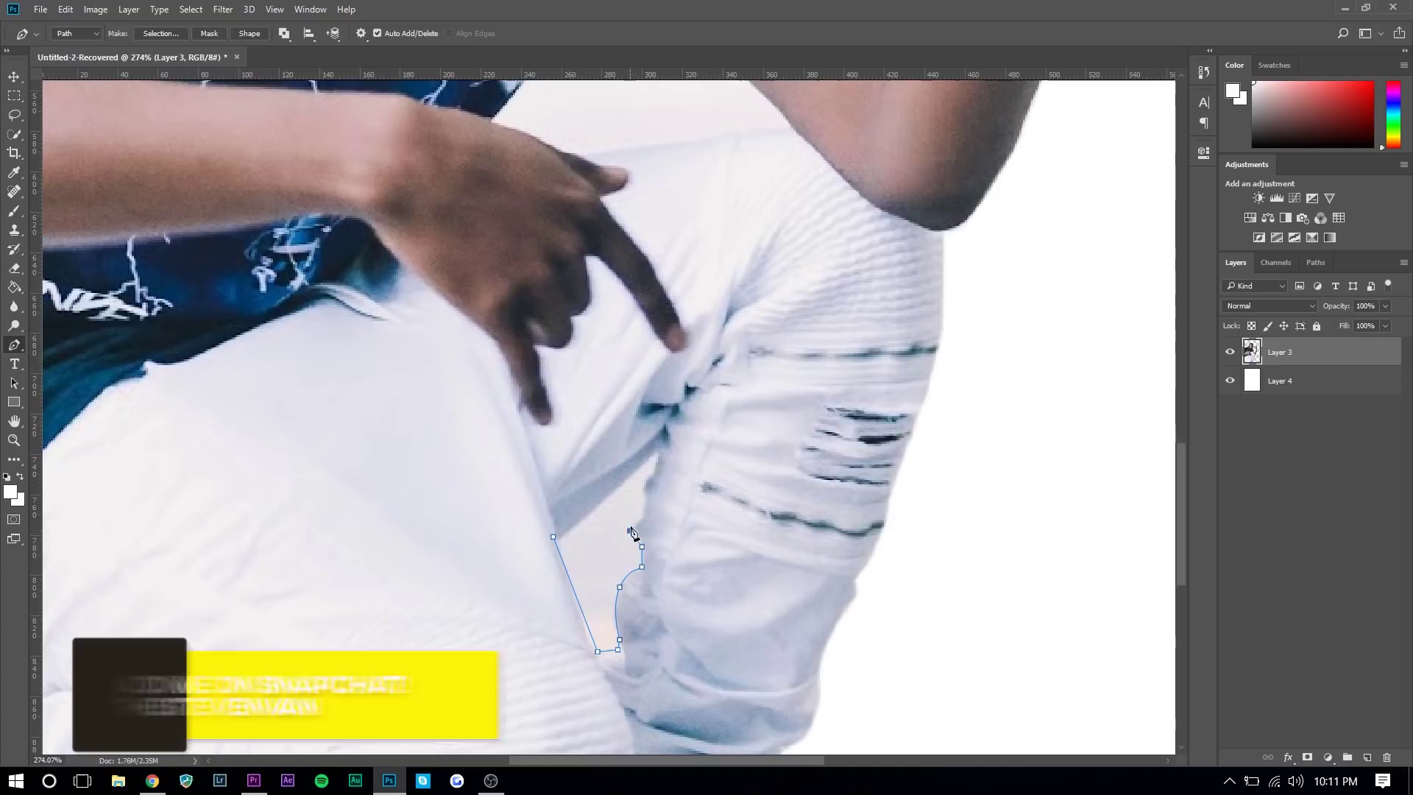
pyautogui.click(645, 502)
pyautogui.click(659, 446)
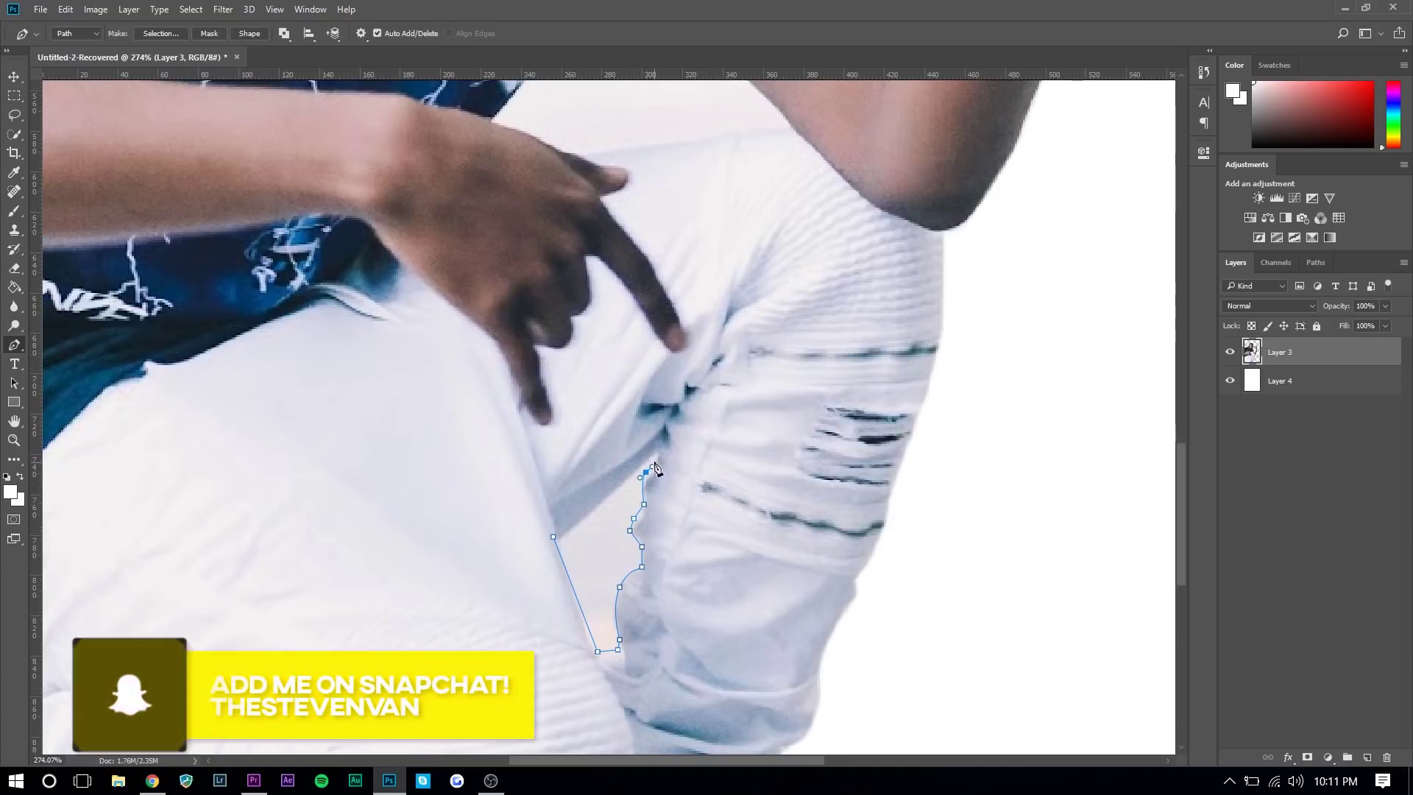
pyautogui.click(552, 537)
pyautogui.rightClick(587, 516)
pyautogui.click(650, 224)
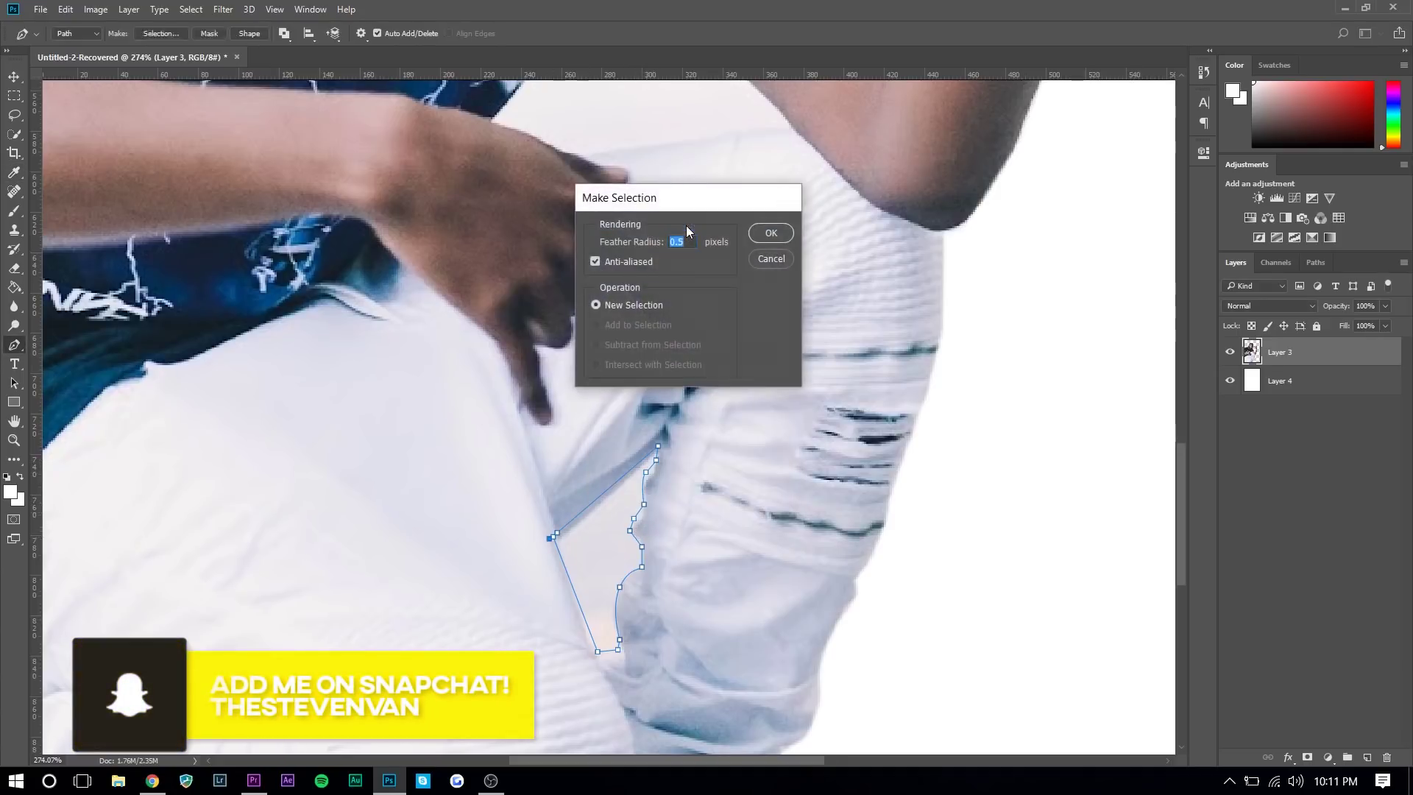
pyautogui.press('Return')
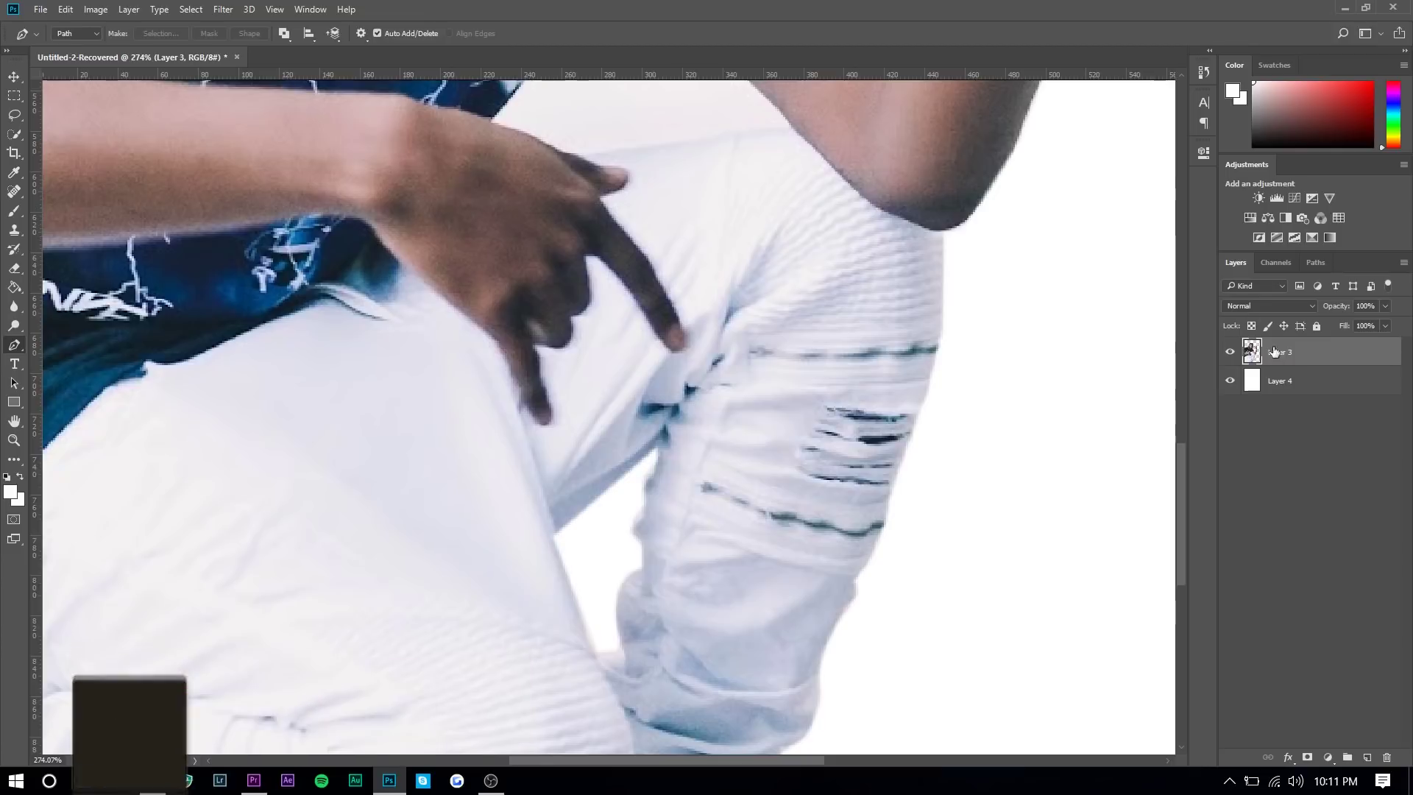
pyautogui.scroll(3, 800, 309)
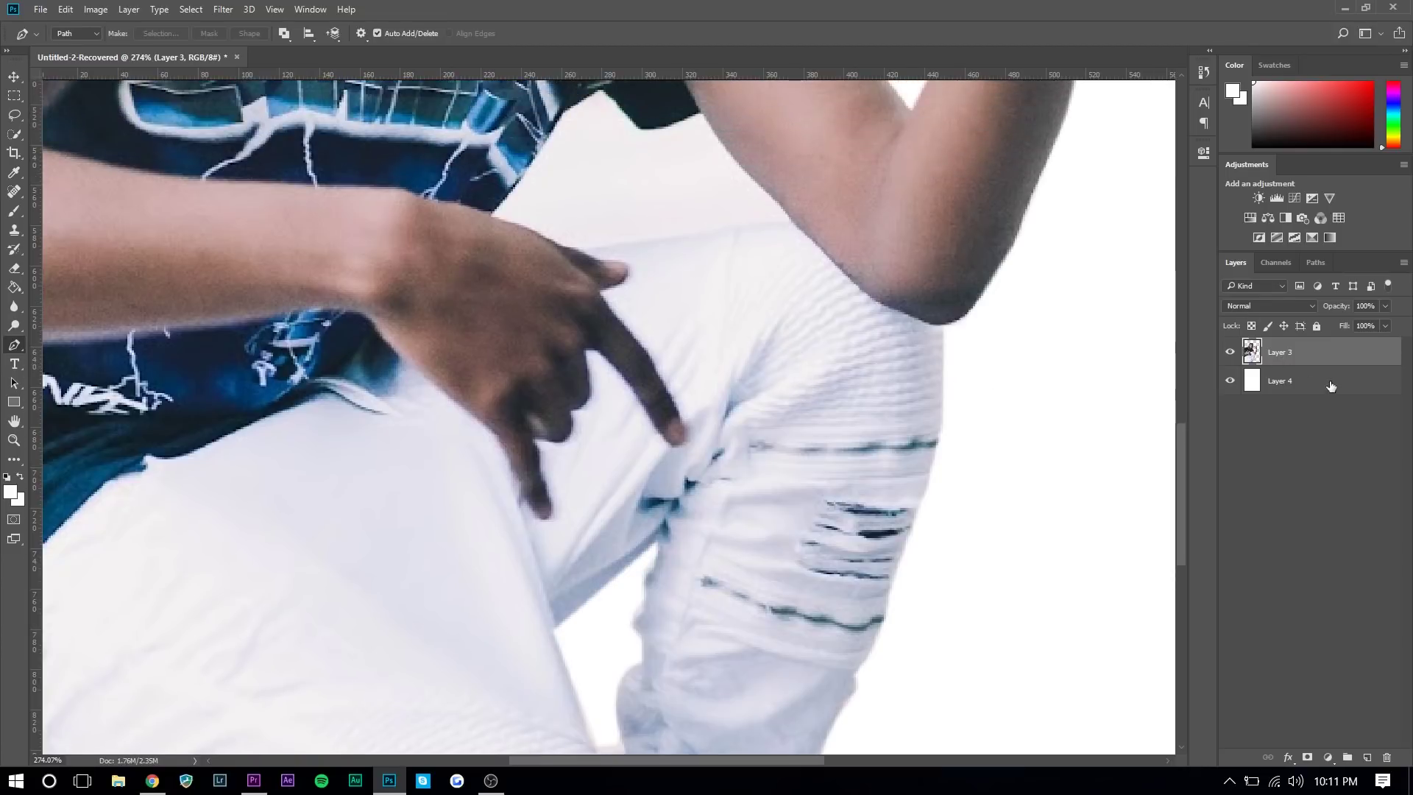
pyautogui.scroll(3, 476, 318)
pyautogui.scroll(1, 493, 291)
# Trace a path along the shirt edge and convert it to a selection
pyautogui.click(494, 286)
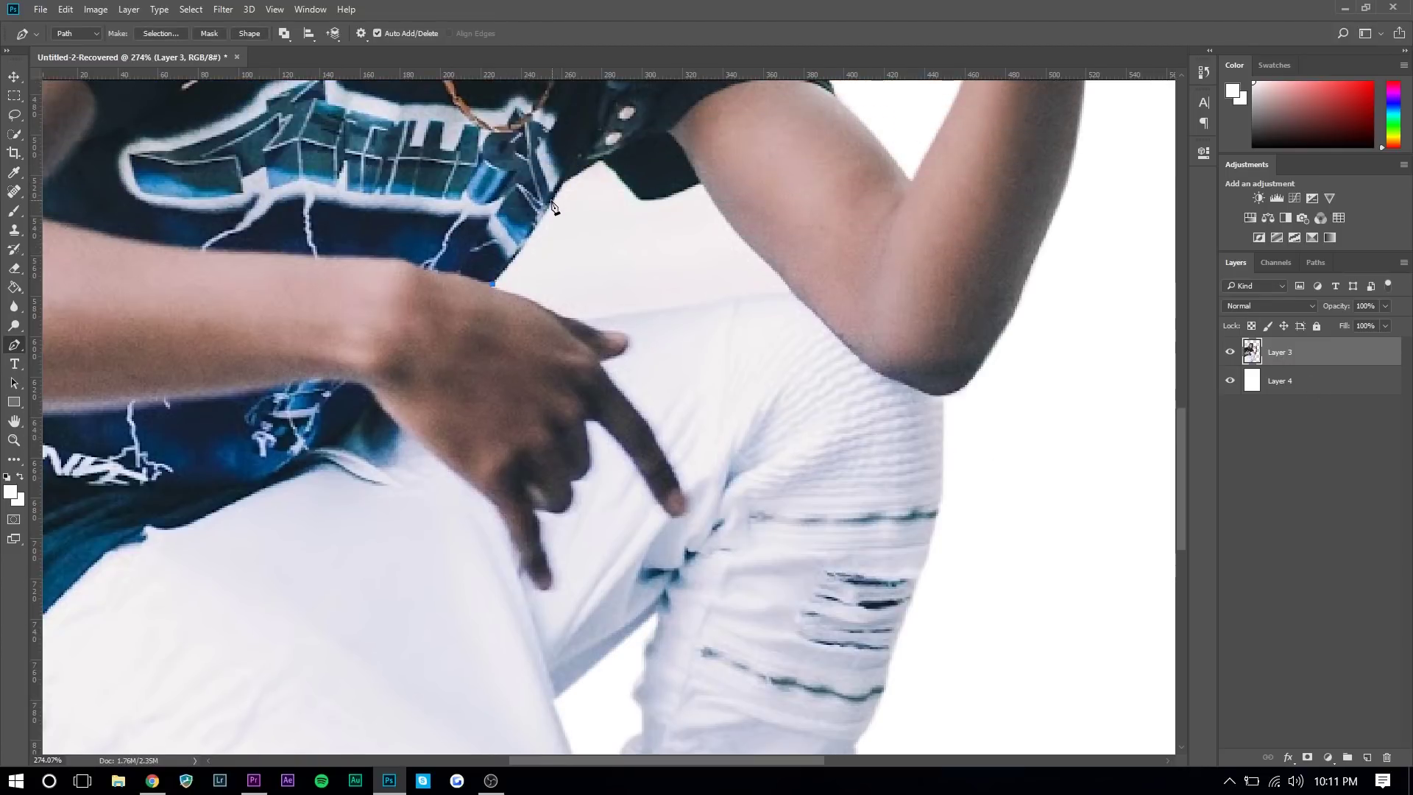
pyautogui.rightClick(840, 276)
pyautogui.click(868, 317)
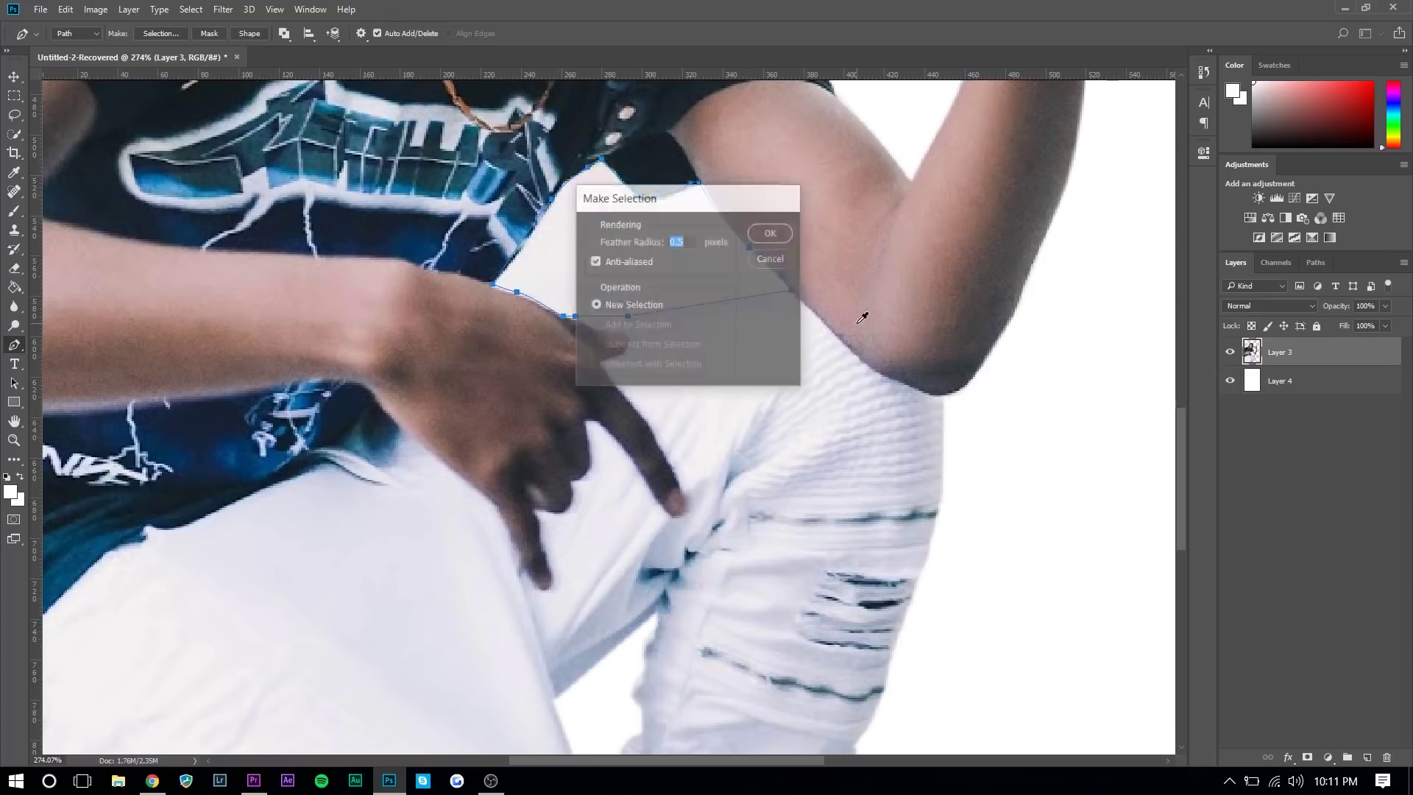
pyautogui.press('Return')
# Fit the image on screen, add a Gradient Map adjustment and open its Gradient Editor
pyautogui.hotkey('ctrl', '0')
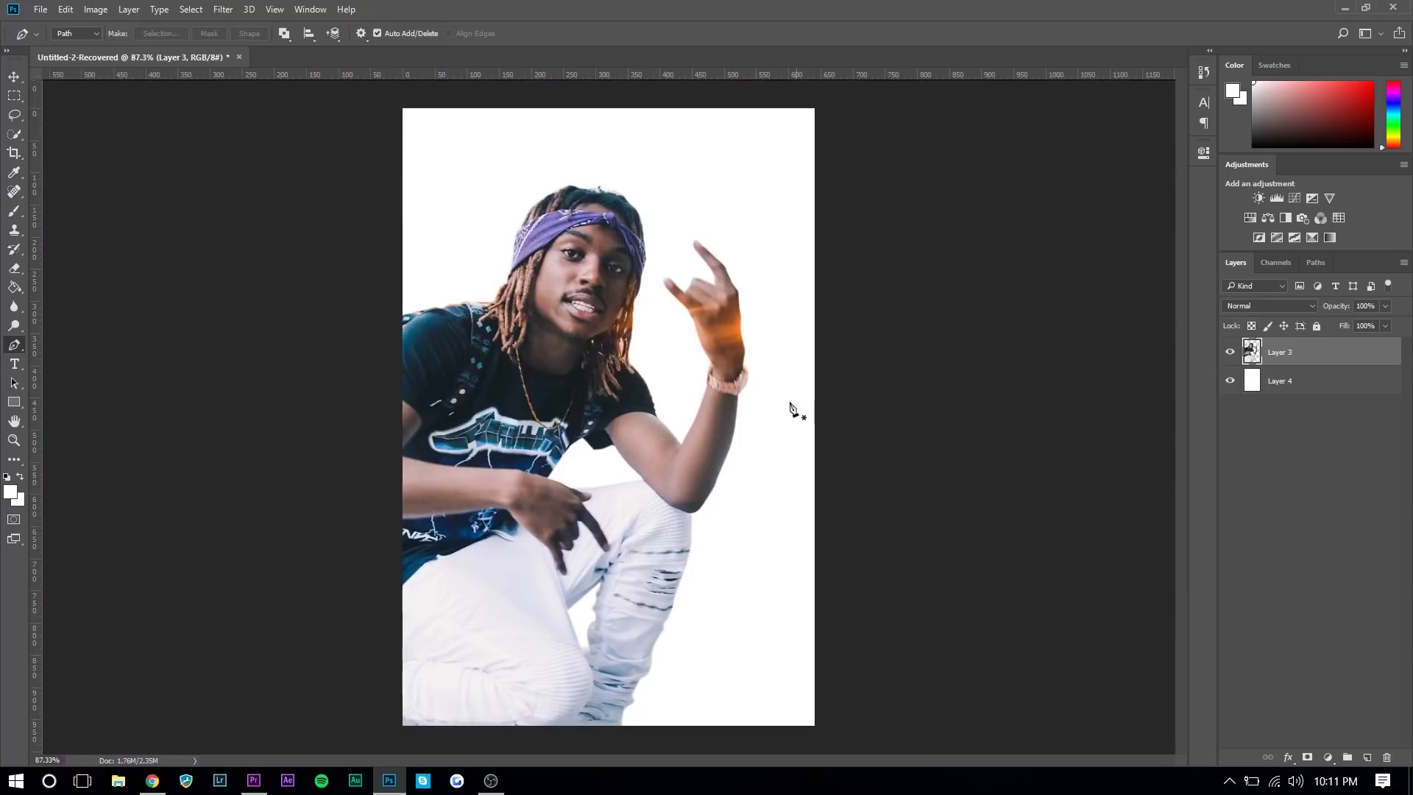
pyautogui.click(15, 76)
pyautogui.hotkey('ctrl', 'alt', 'a')
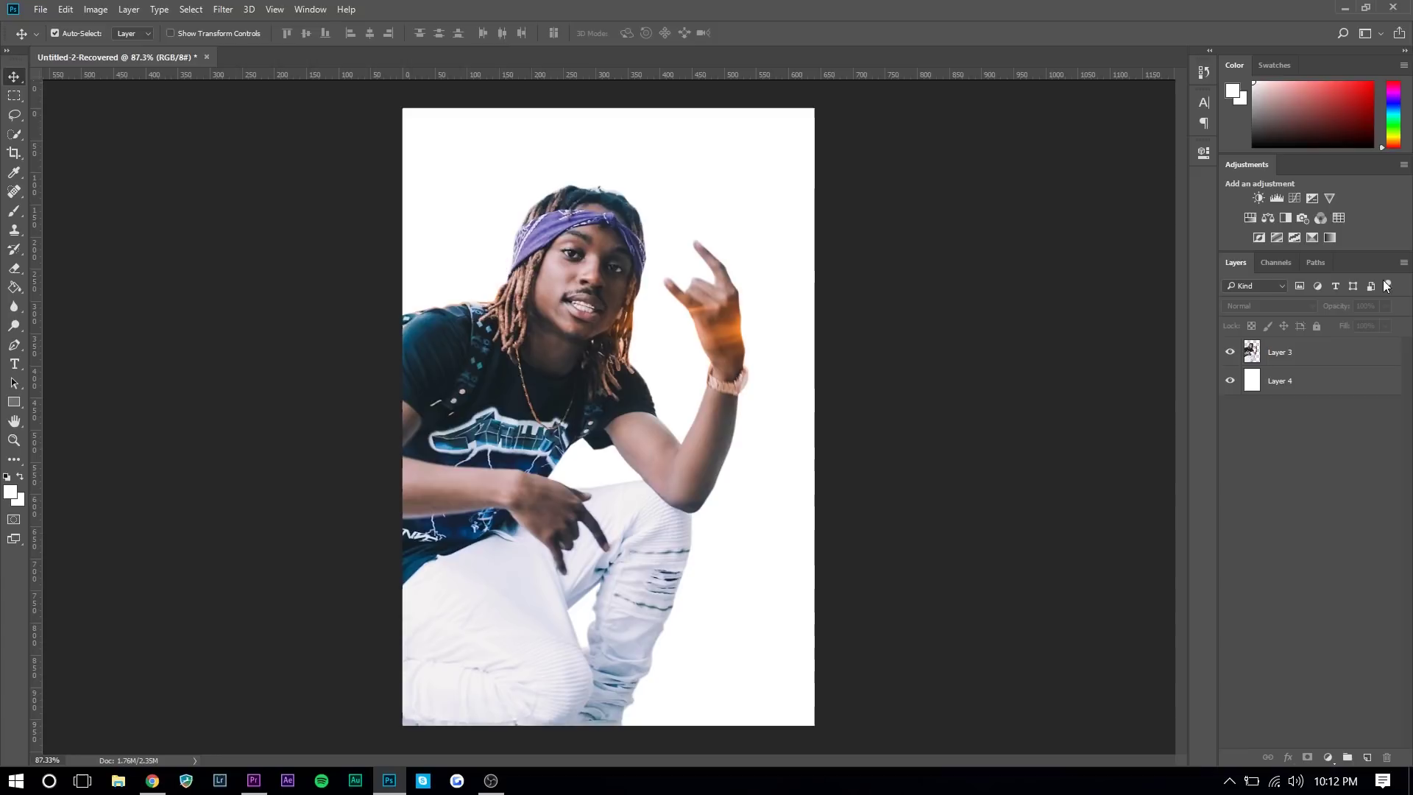
pyautogui.click(1330, 238)
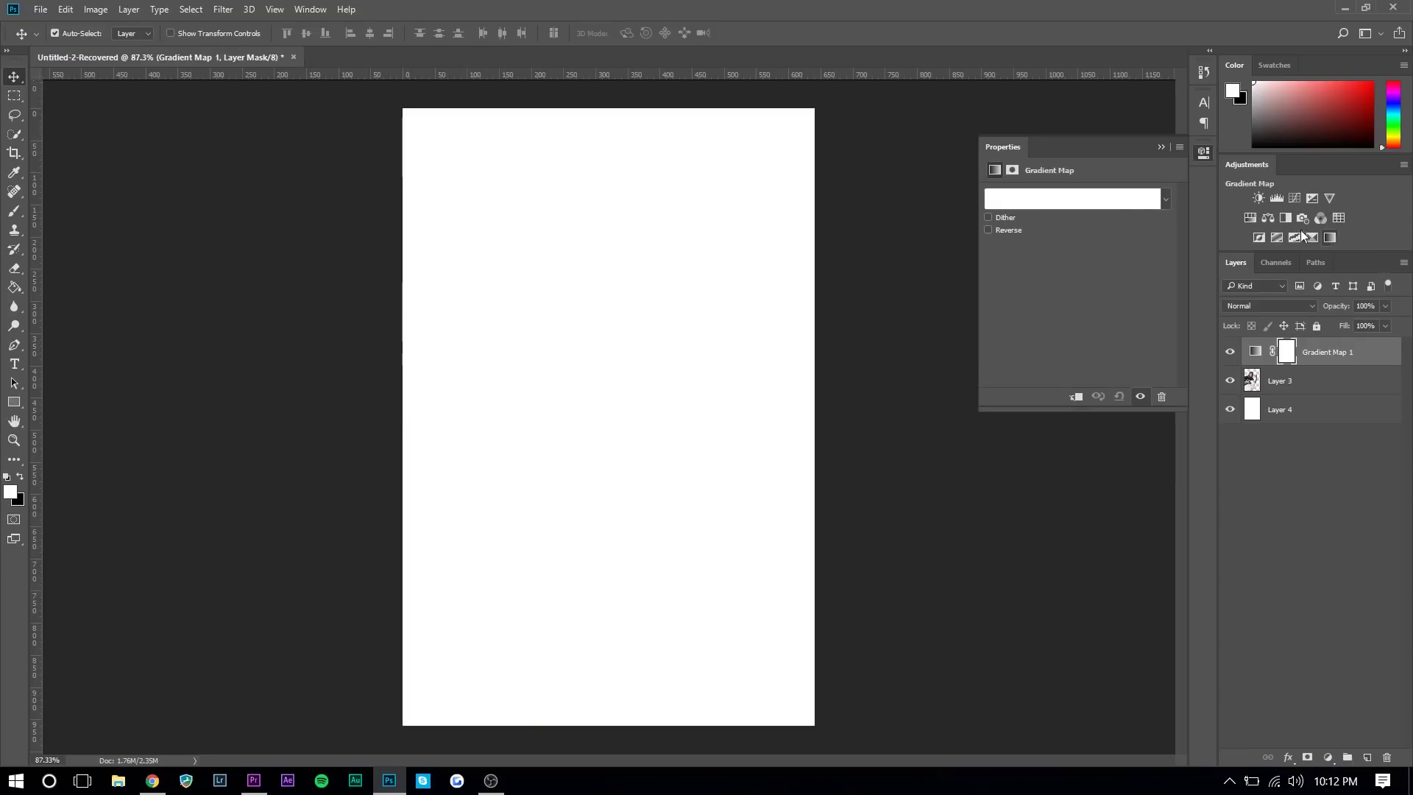
pyautogui.click(1110, 200)
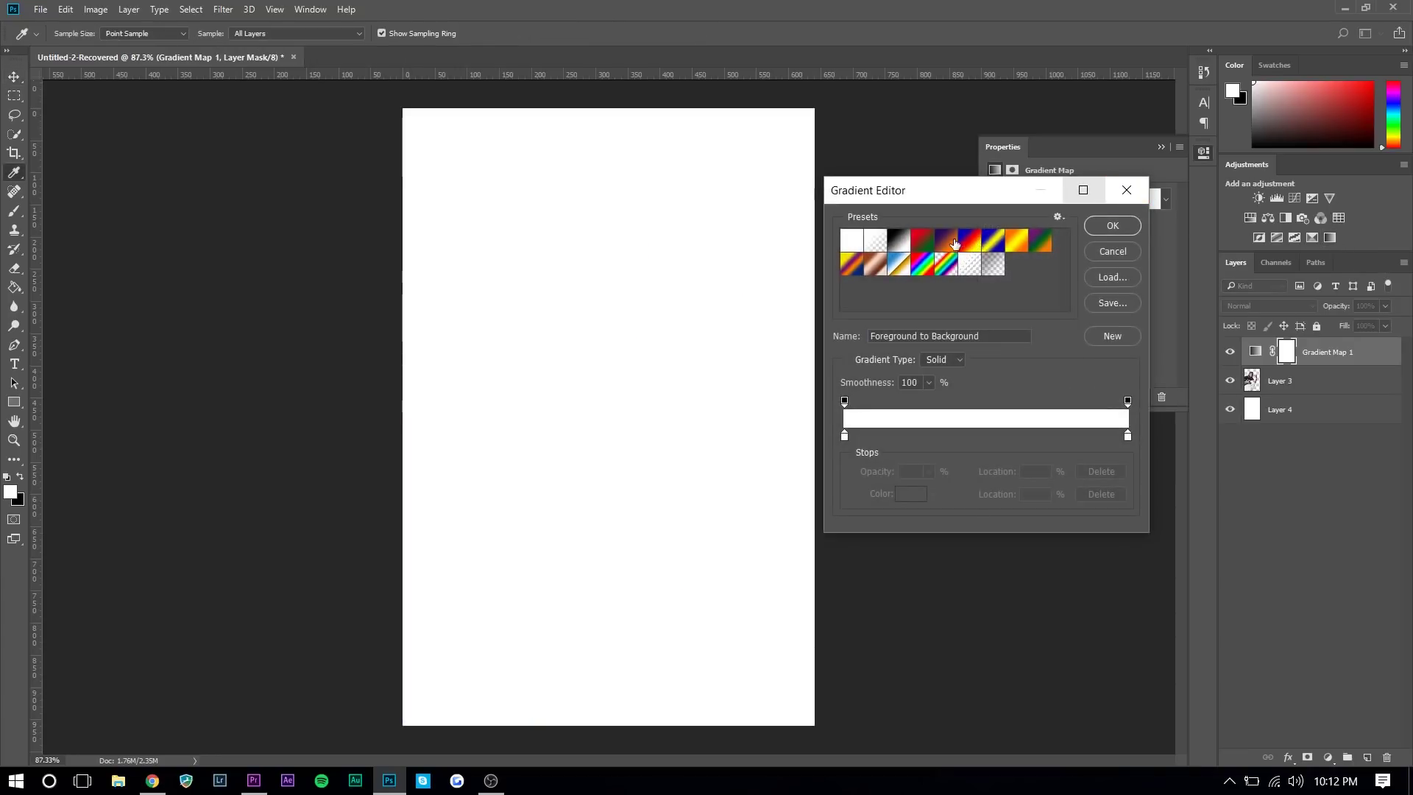
# Apply the Violet, Orange gradient preset and open the colour picker for its left stop
pyautogui.click(952, 243)
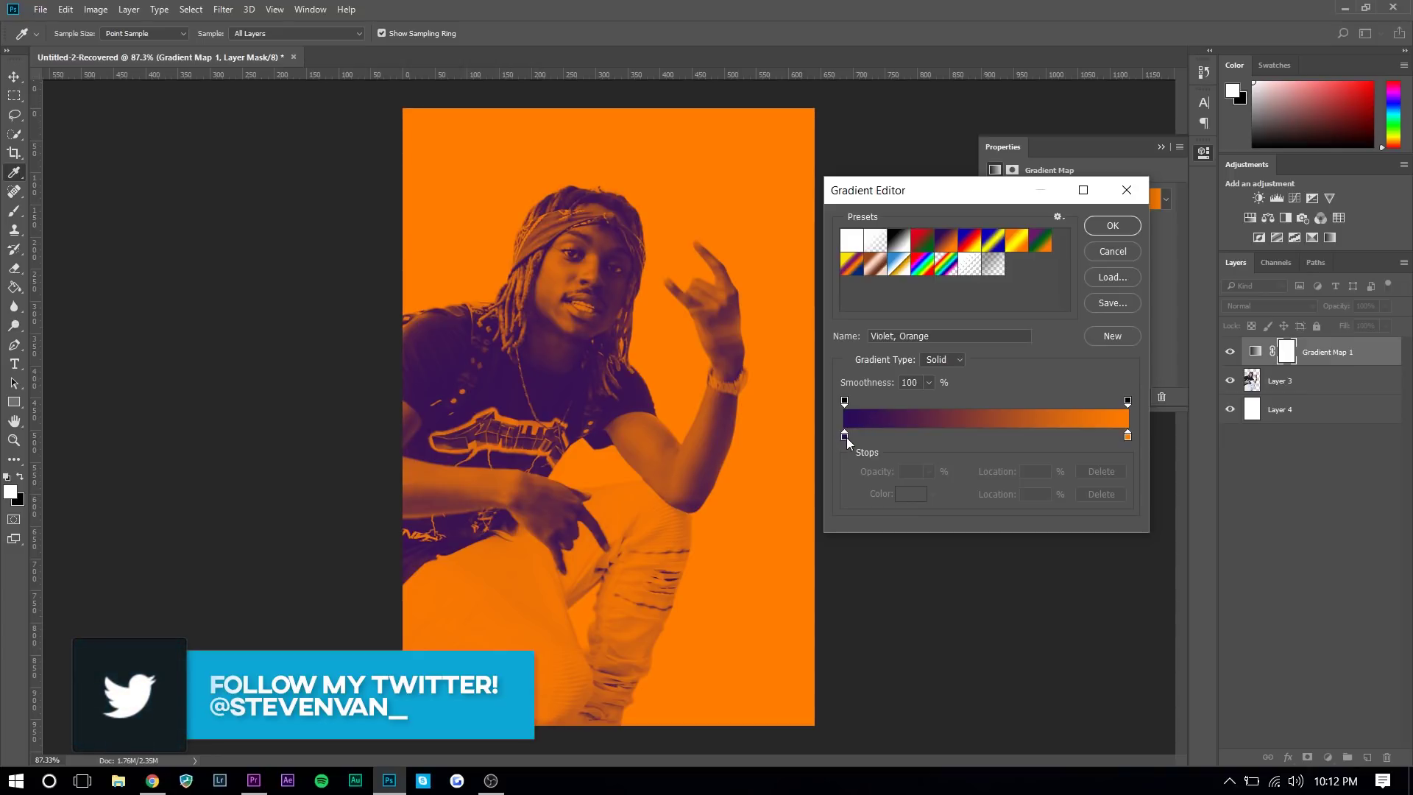
pyautogui.click(844, 436)
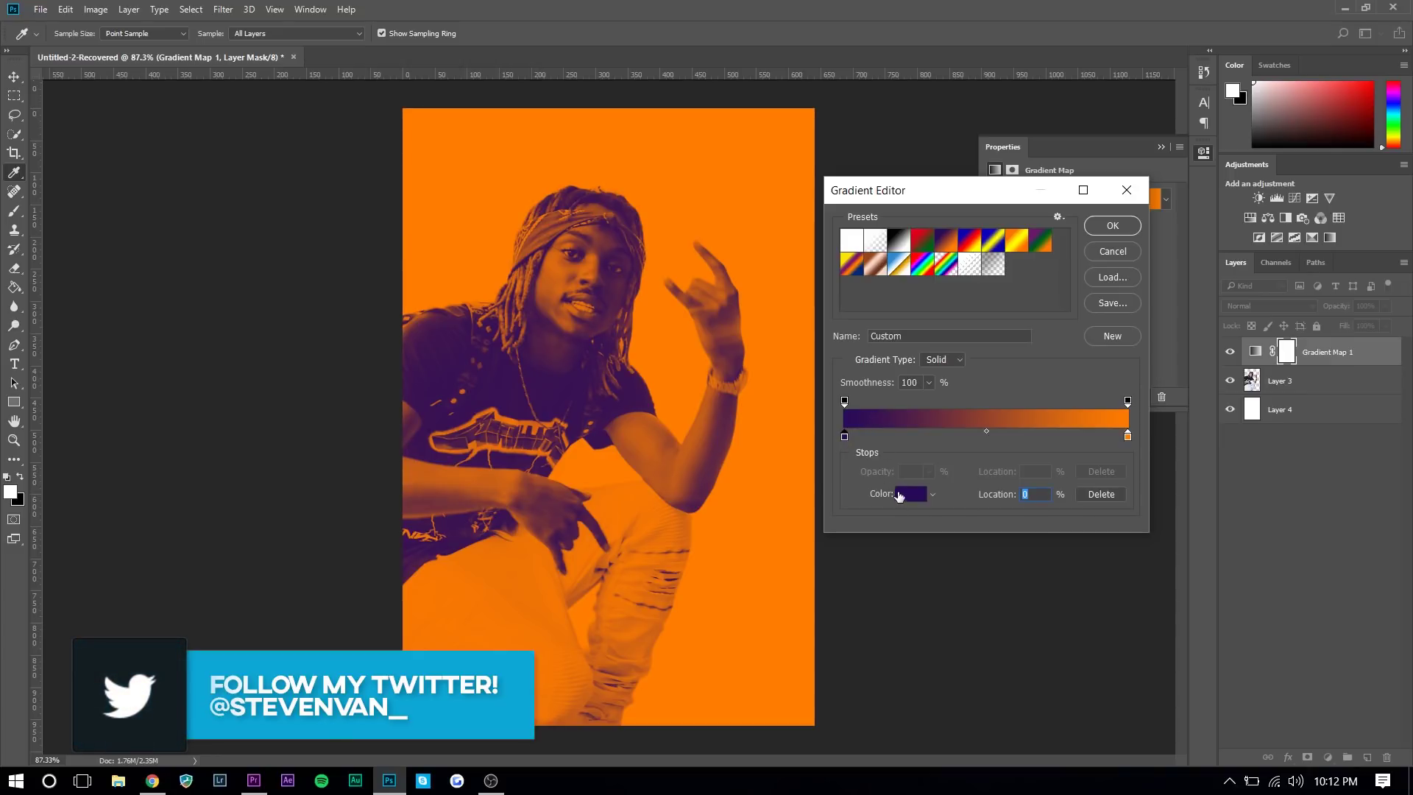
pyautogui.click(907, 495)
# Set the gradient's left stop to dark teal
pyautogui.moveTo(859, 433); pyautogui.dragTo(914, 368)
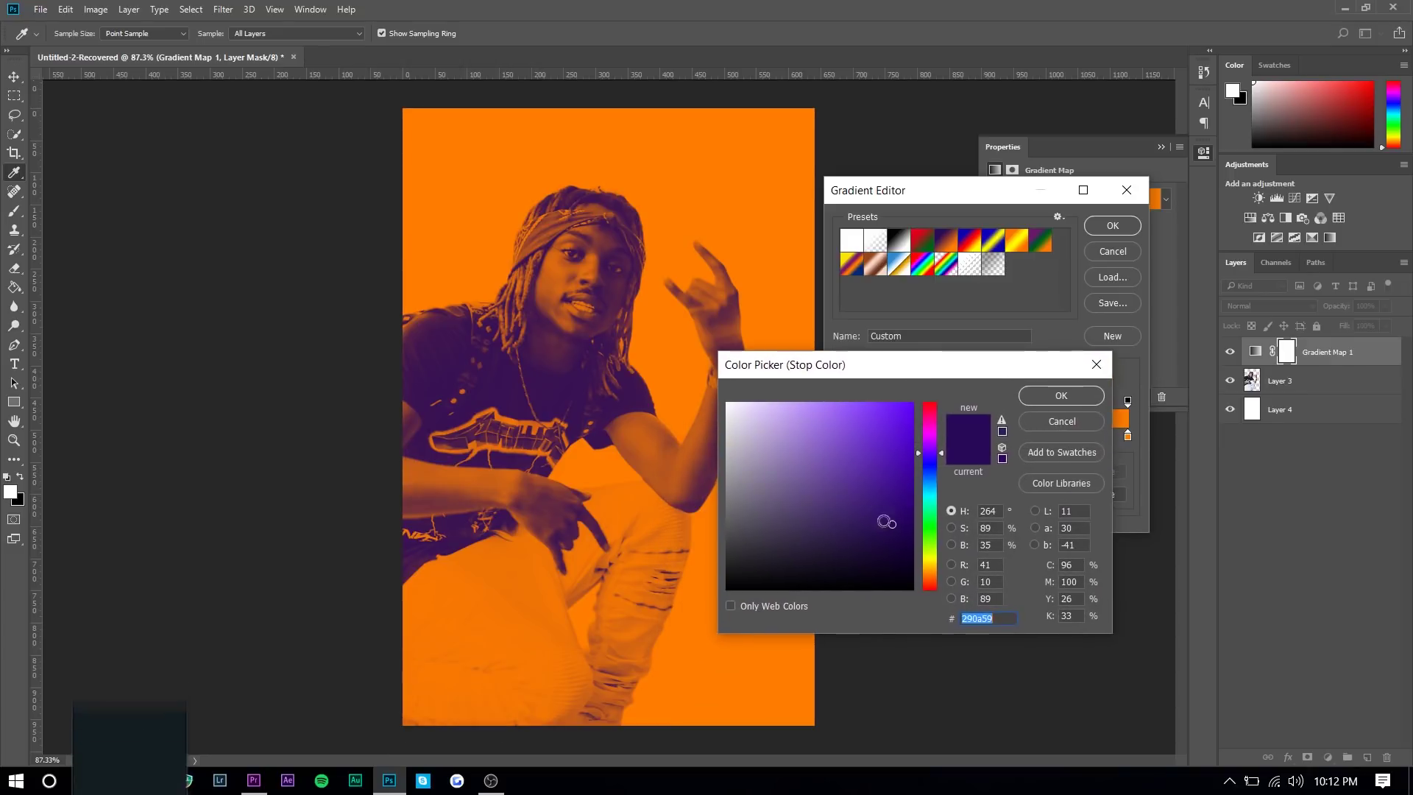
pyautogui.moveTo(925, 454)
pyautogui.mouseDown()
pyautogui.moveTo(931, 483)
pyautogui.moveTo(932, 408)
pyautogui.mouseUp()
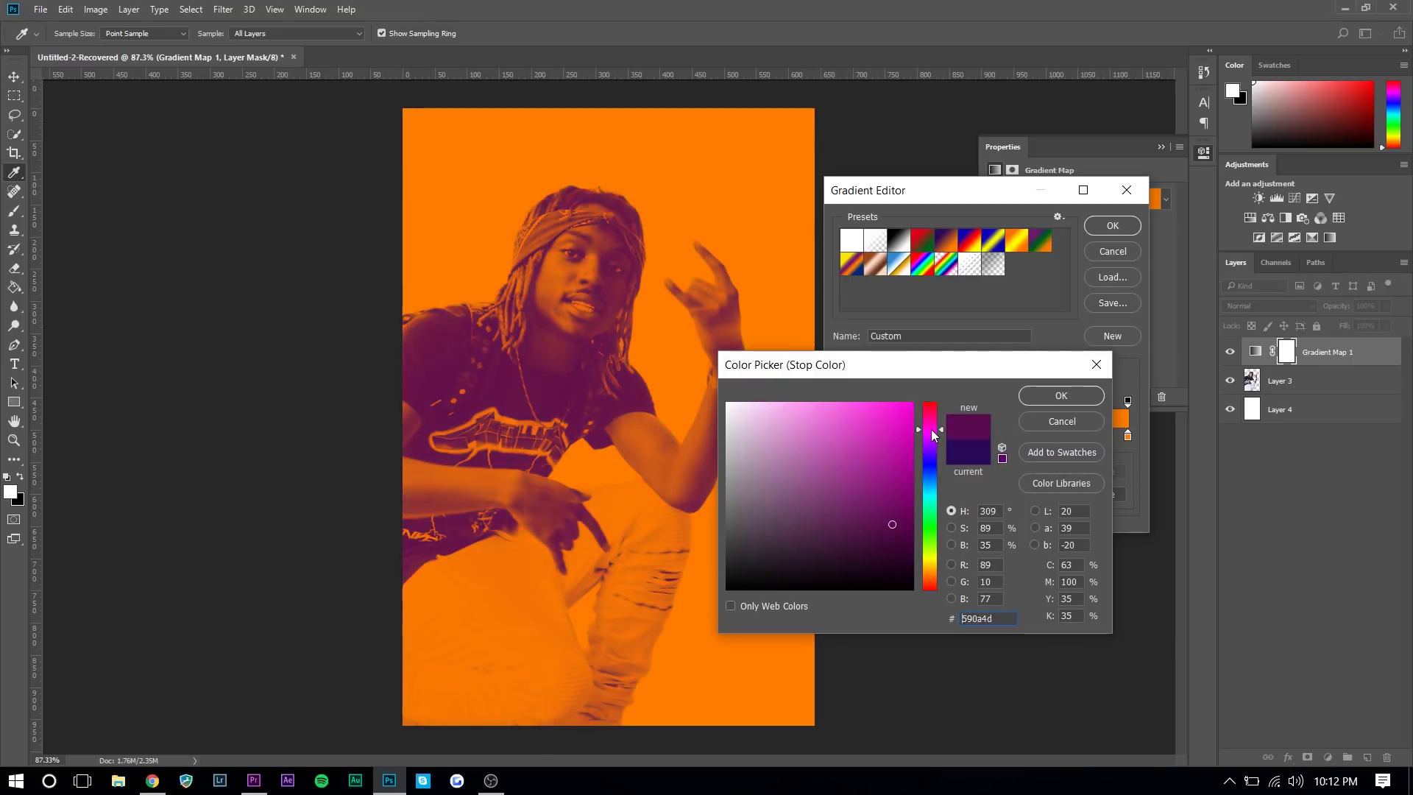
pyautogui.moveTo(892, 498); pyautogui.dragTo(896, 412)
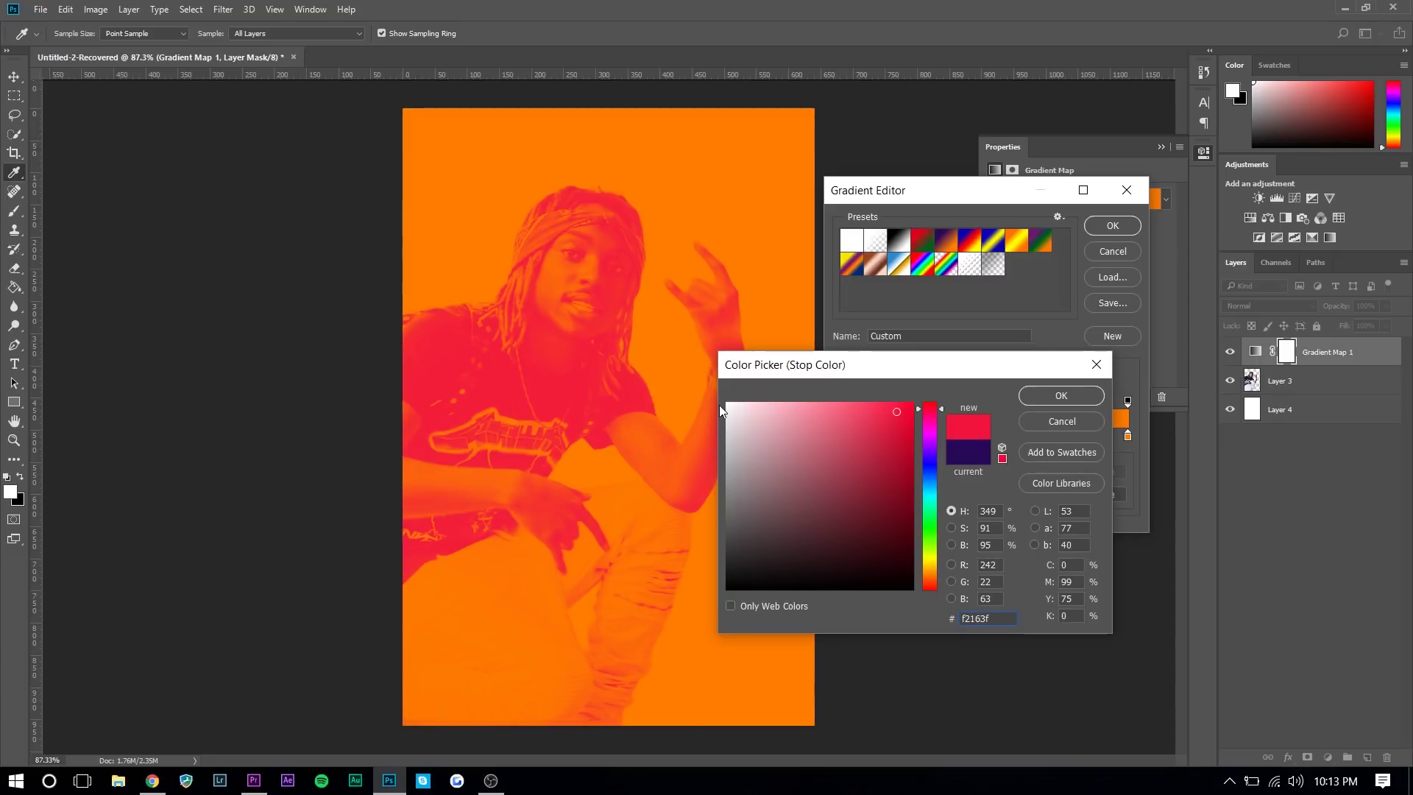
pyautogui.moveTo(891, 538)
pyautogui.mouseDown()
pyautogui.moveTo(885, 511)
pyautogui.moveTo(931, 496)
pyautogui.mouseUp()
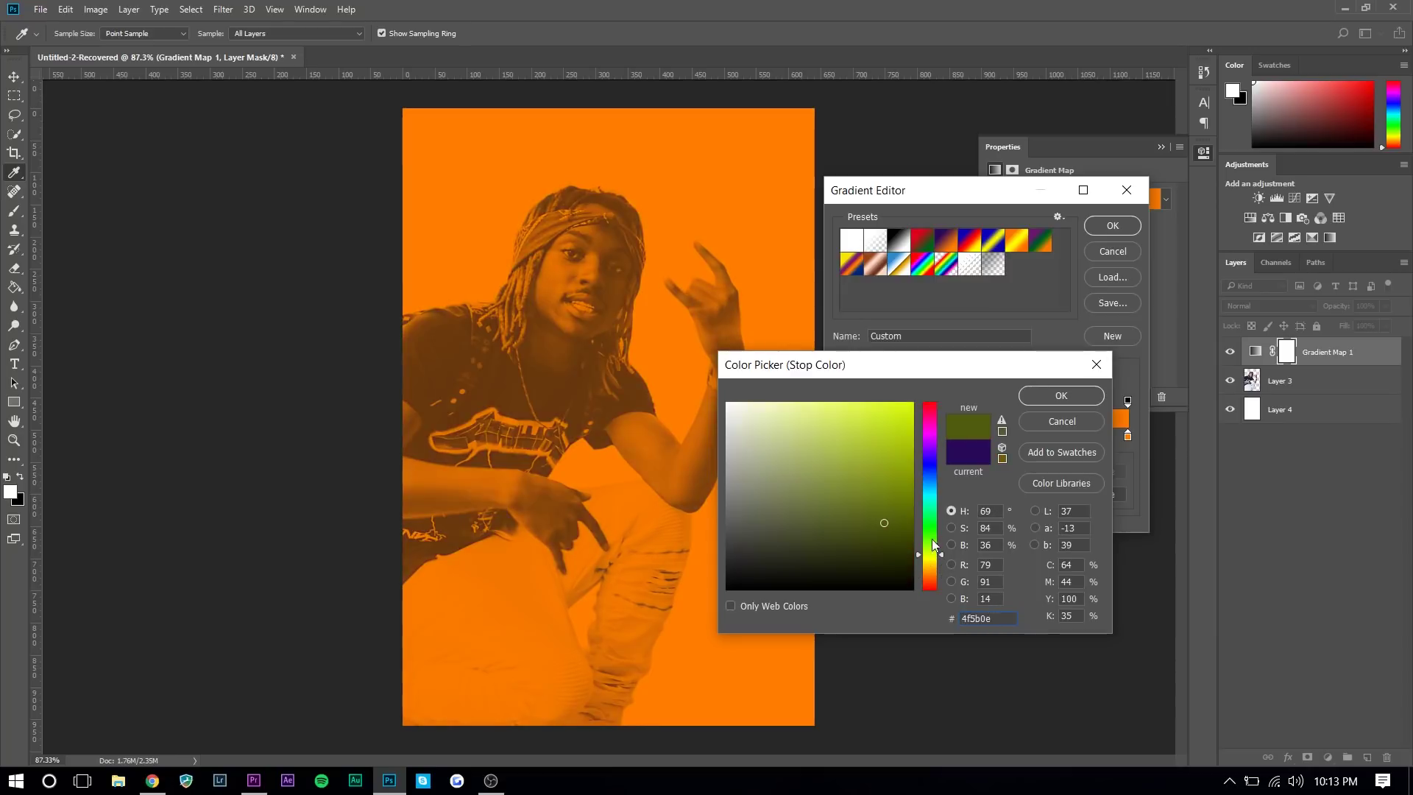
pyautogui.moveTo(892, 543); pyautogui.dragTo(893, 539)
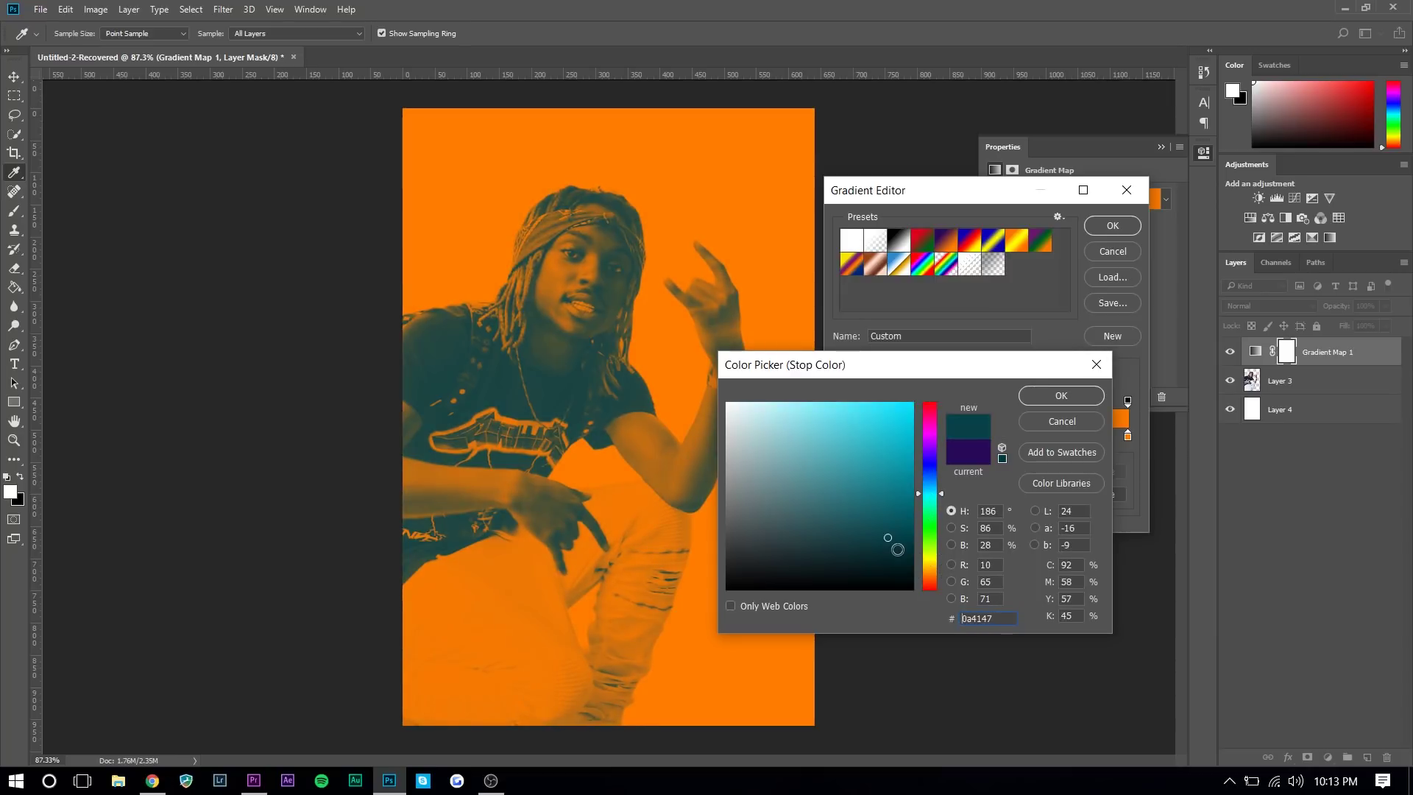
pyautogui.click(1046, 396)
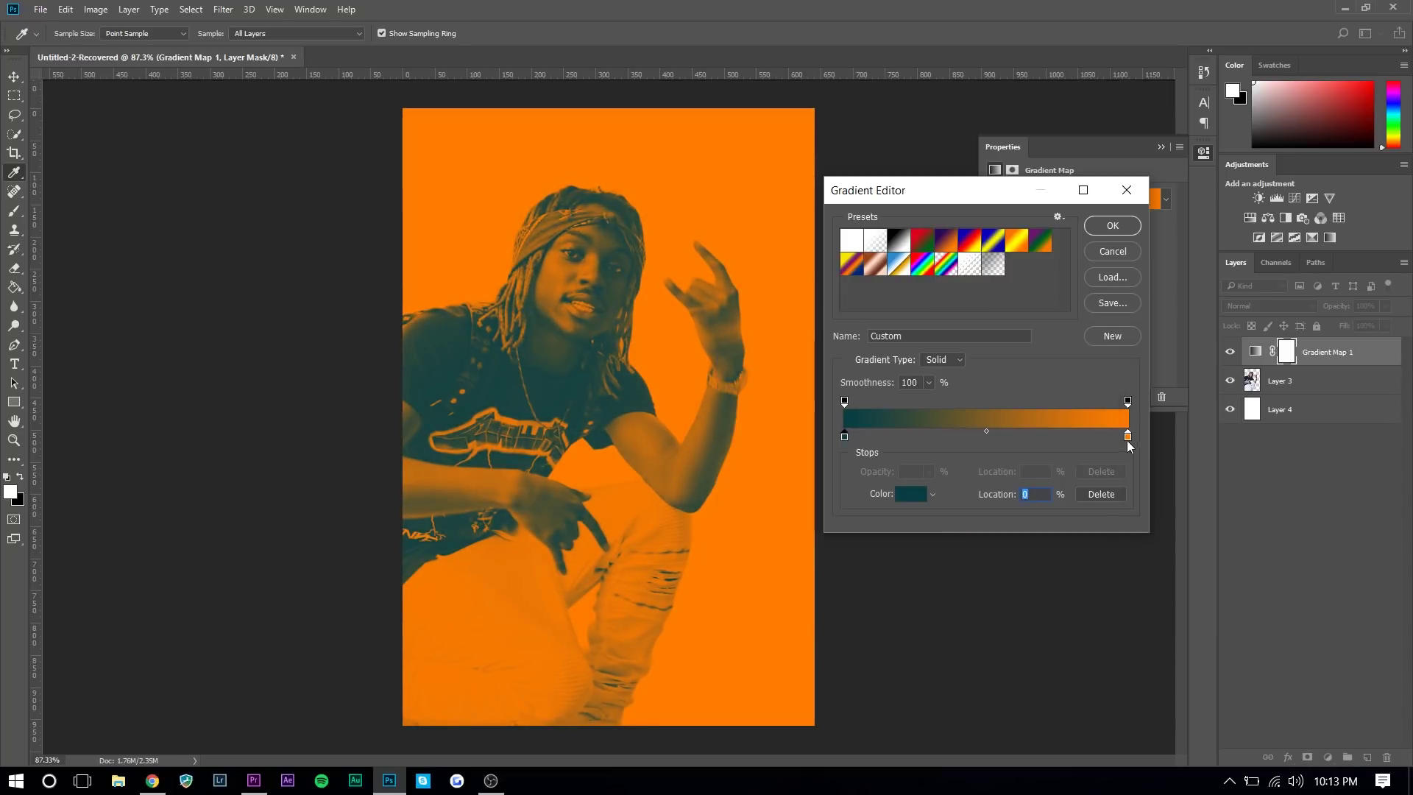
# Set the right stop to bright green, move the midpoint to 59%, and accept the gradient
pyautogui.click(1127, 436)
pyautogui.click(897, 498)
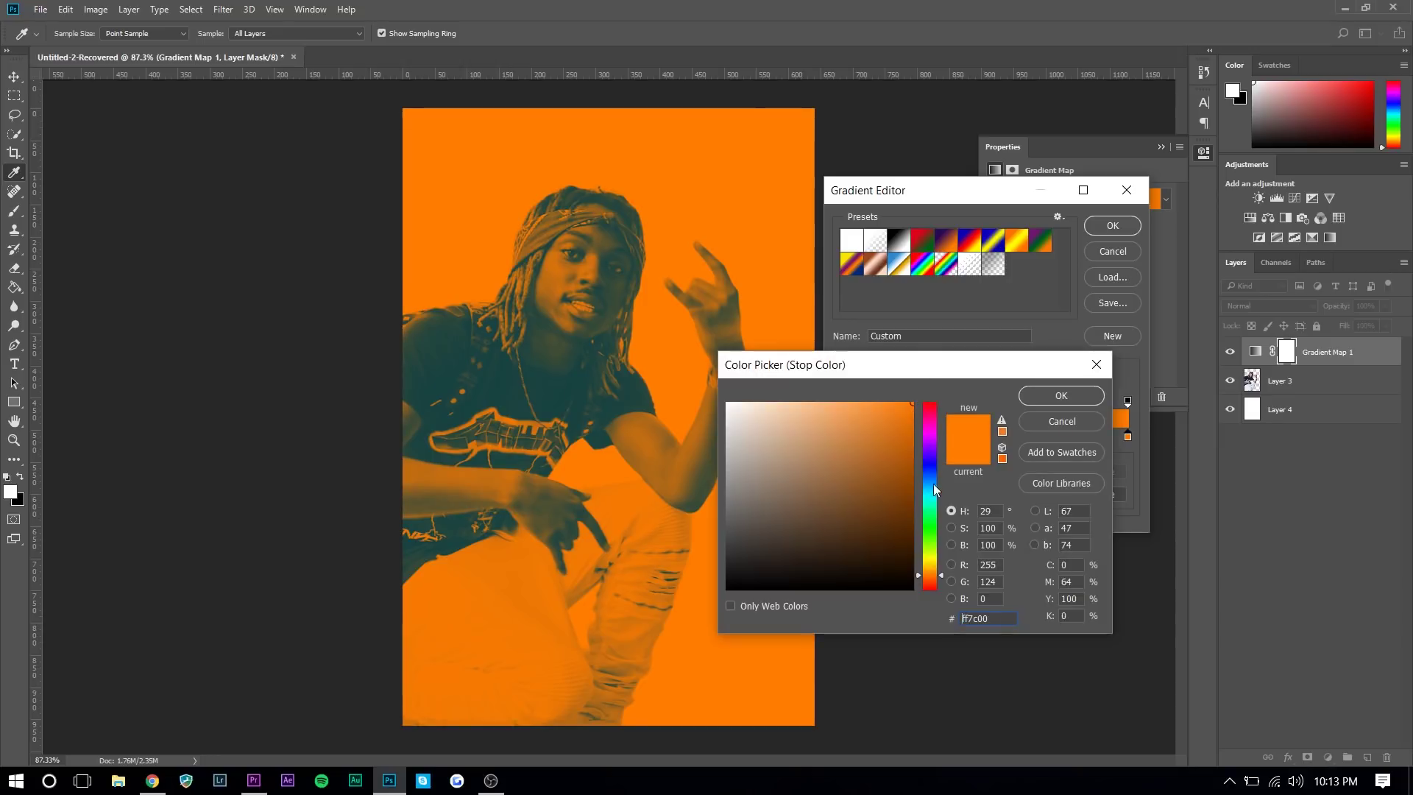
pyautogui.moveTo(919, 505); pyautogui.dragTo(929, 523)
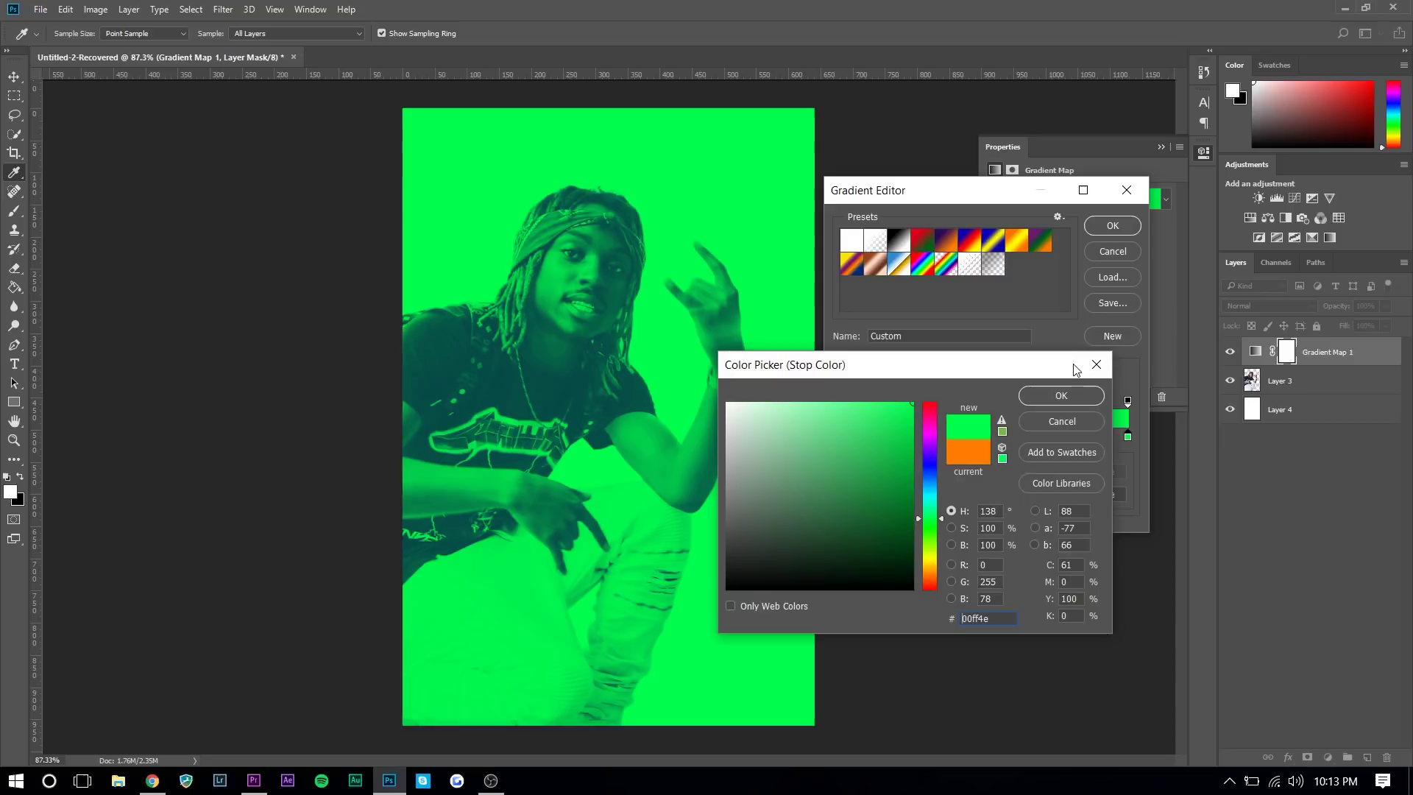
pyautogui.click(1057, 401)
pyautogui.moveTo(984, 430); pyautogui.dragTo(1010, 432)
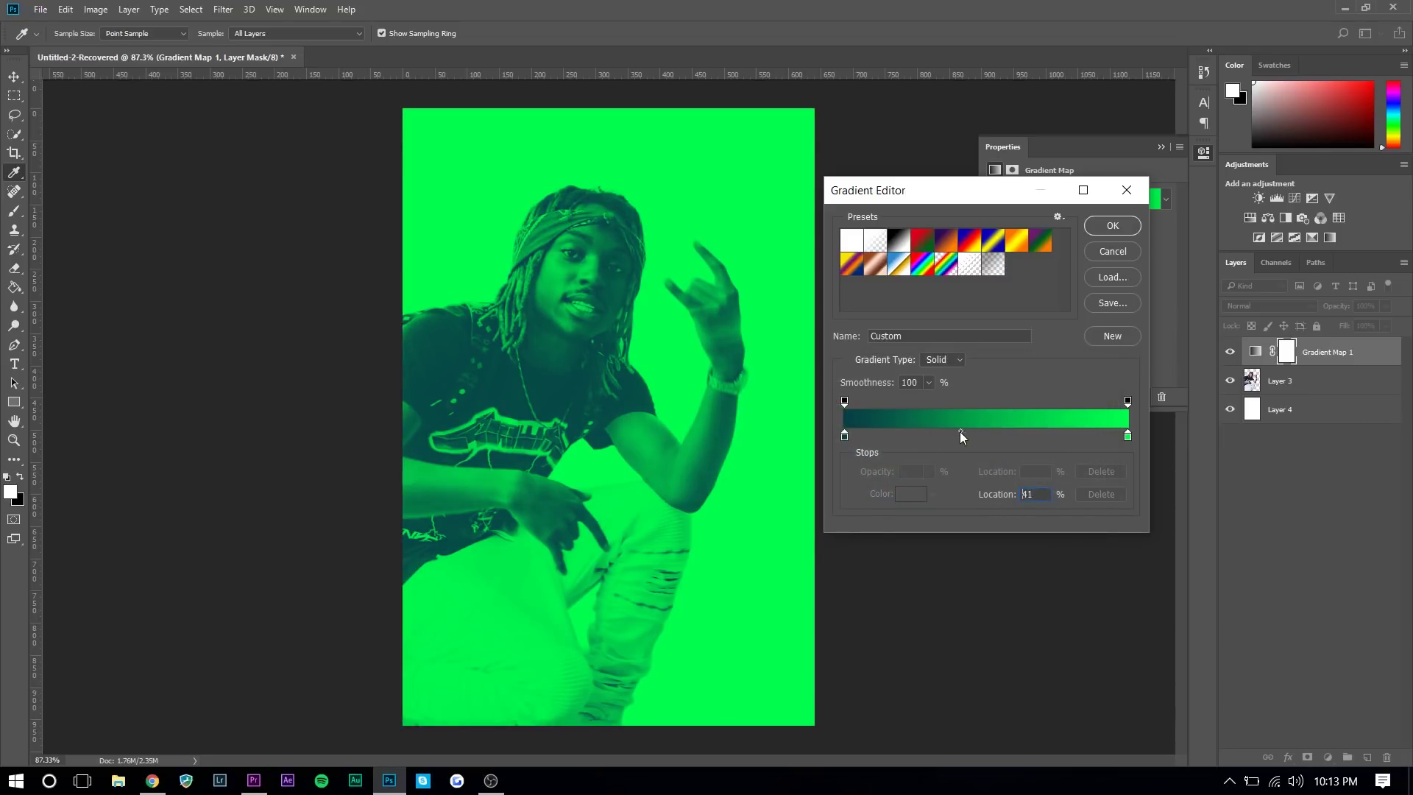
pyautogui.click(1110, 230)
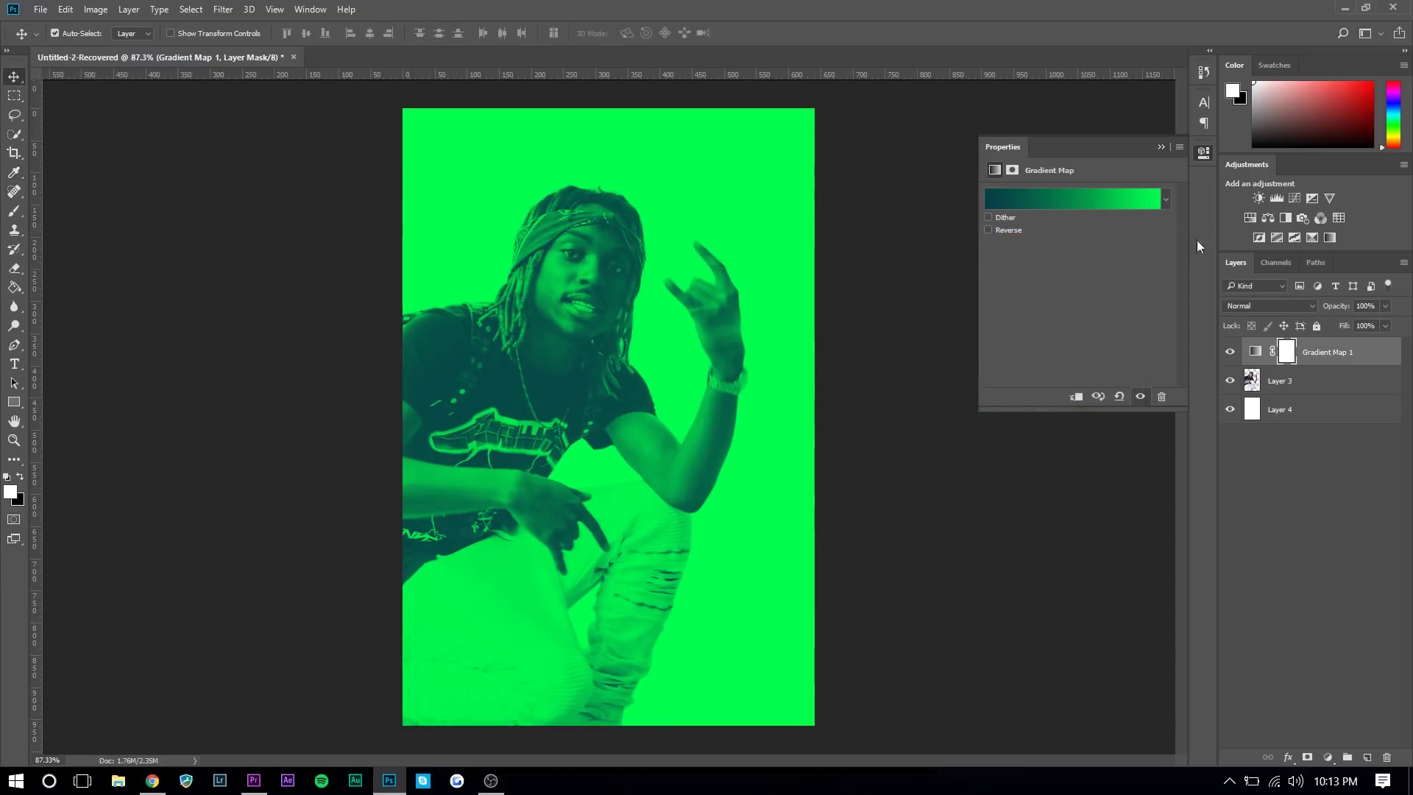
# Add Brightness/Contrast with contrast 64 and a Curves adjustment, then select Curves 1
pyautogui.click(1258, 197)
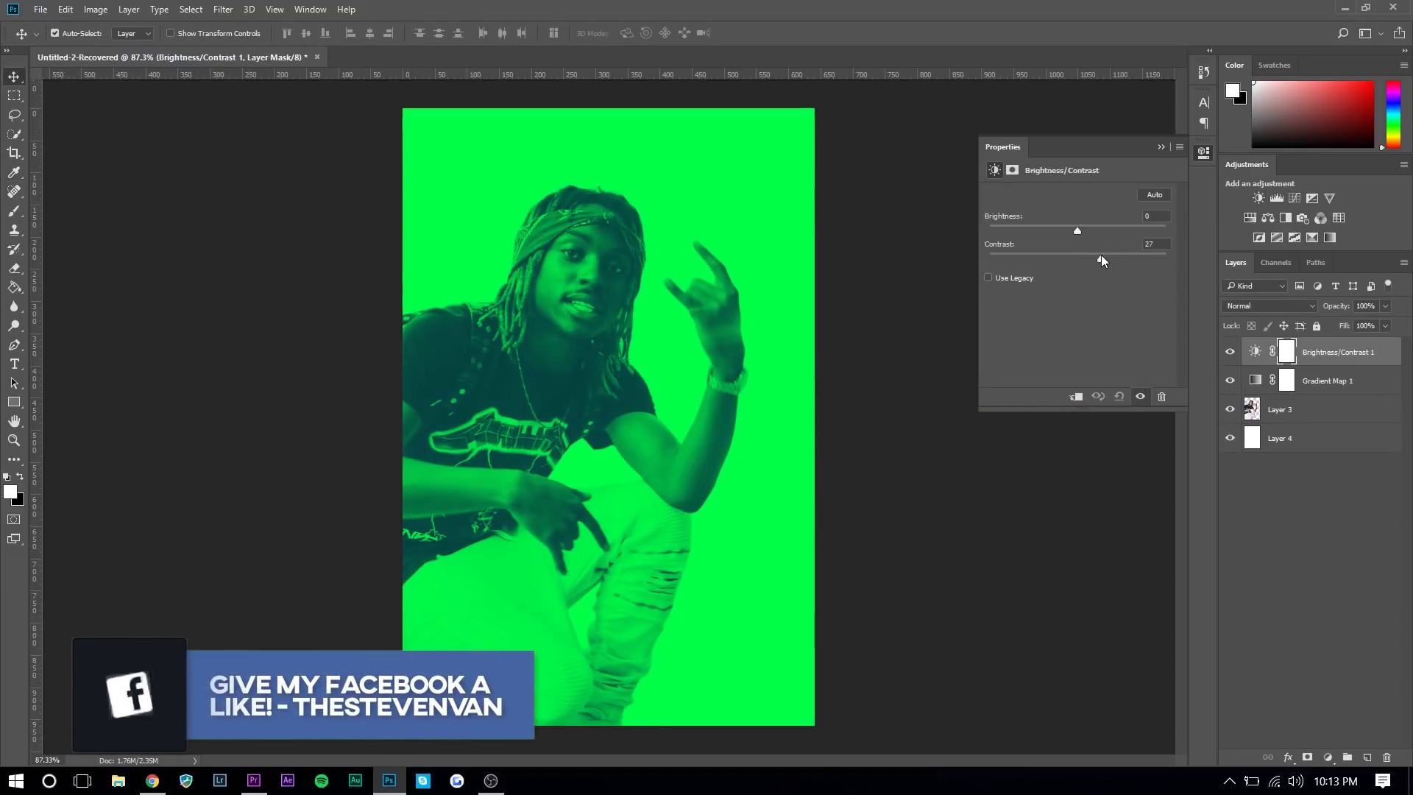
pyautogui.moveTo(1077, 259); pyautogui.dragTo(1135, 260)
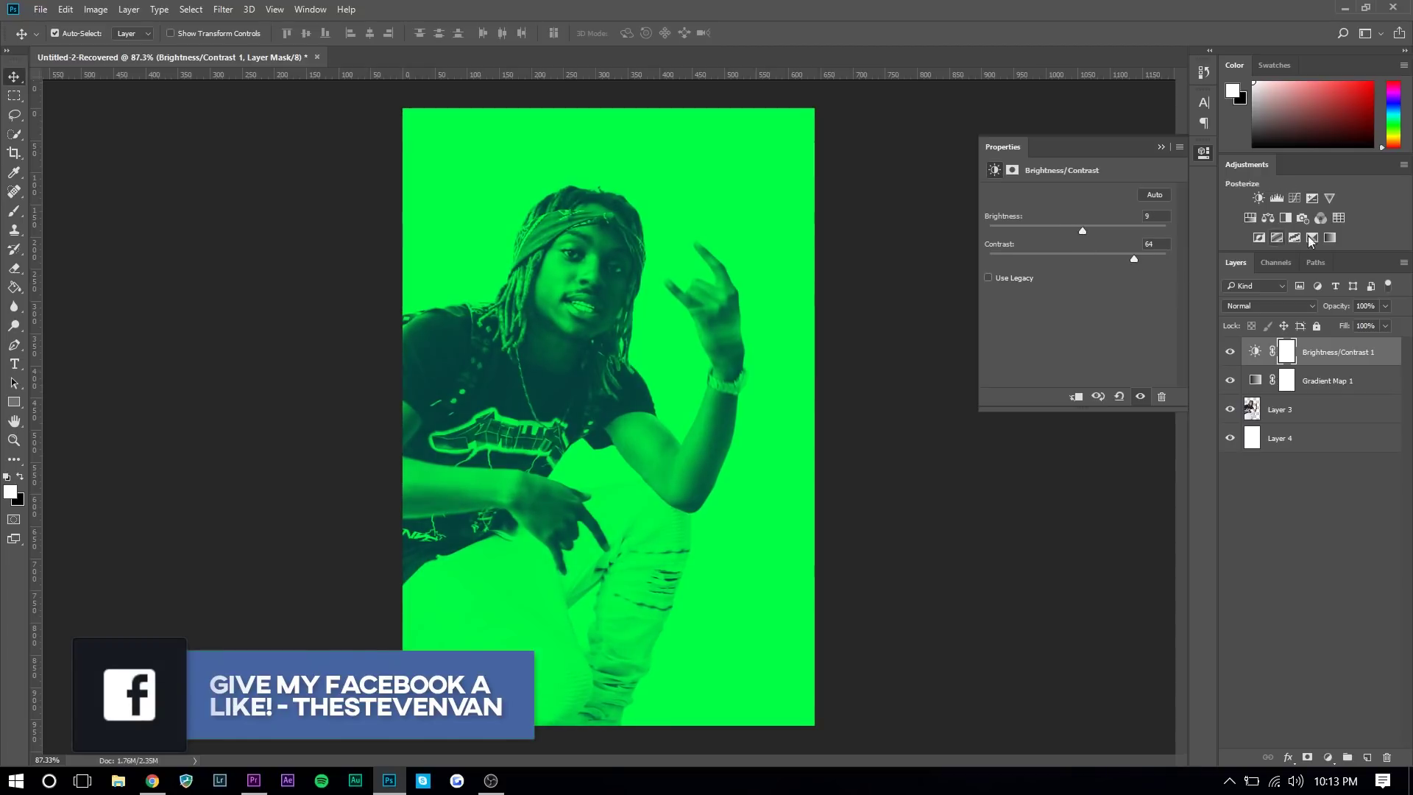
pyautogui.click(1295, 198)
pyautogui.click(1160, 147)
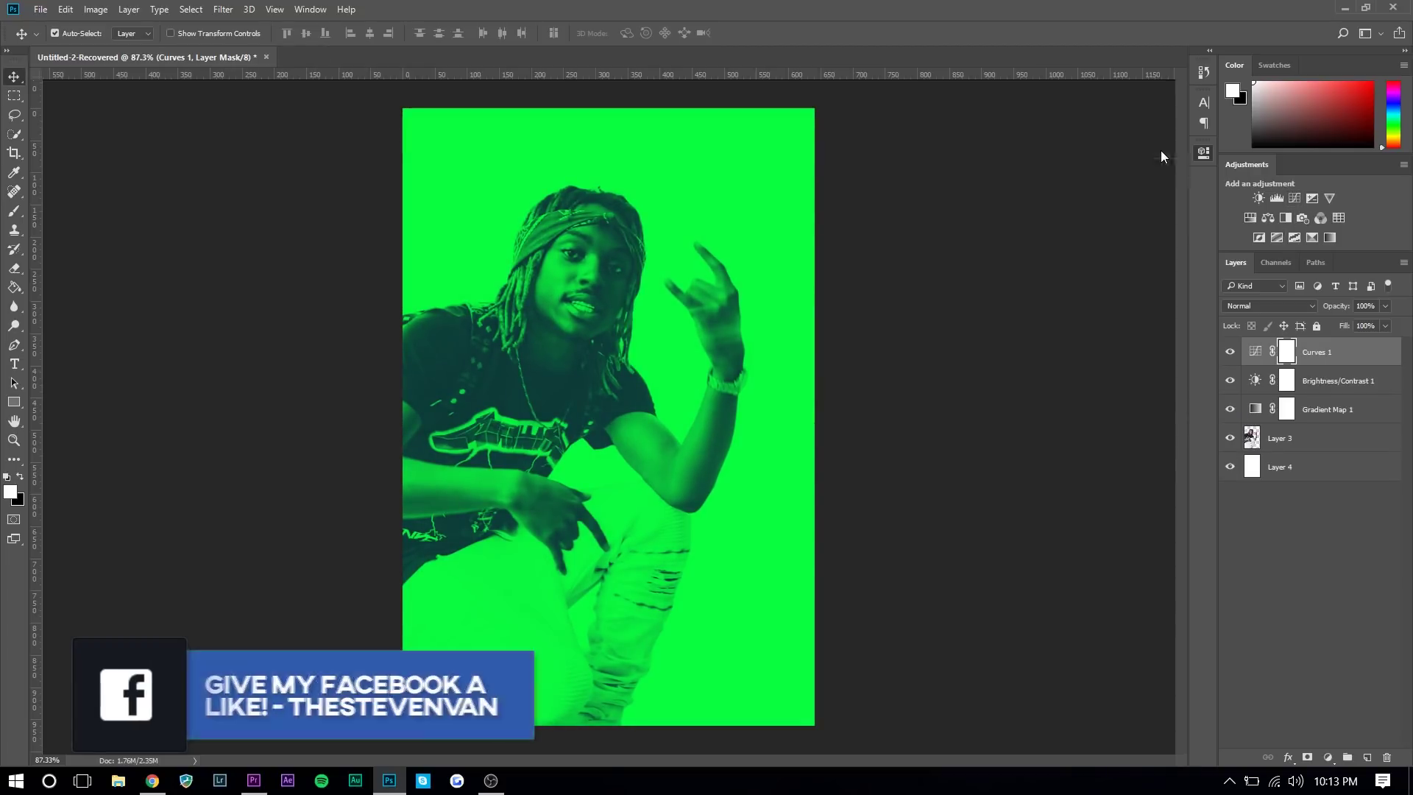
pyautogui.click(821, 285)
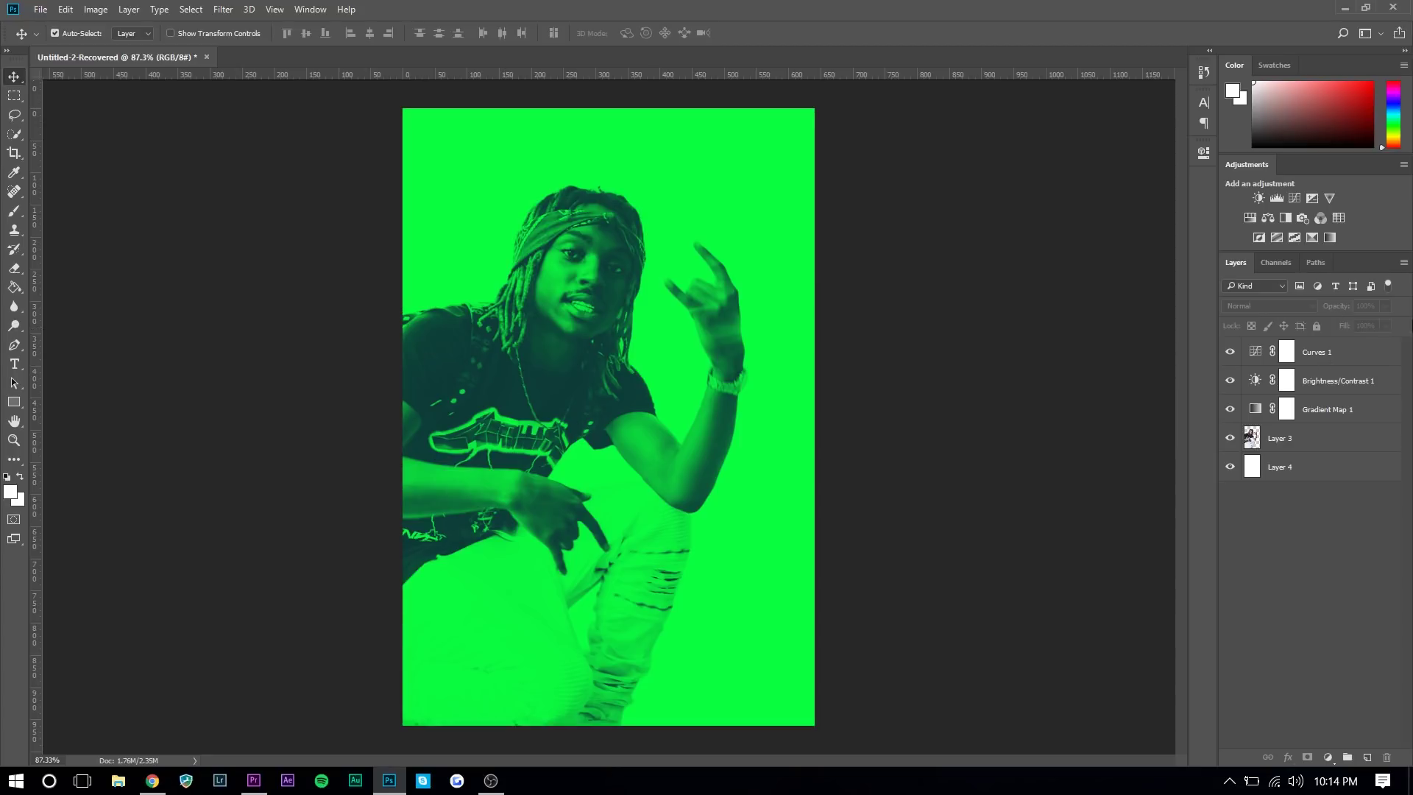
pyautogui.click(1360, 353)
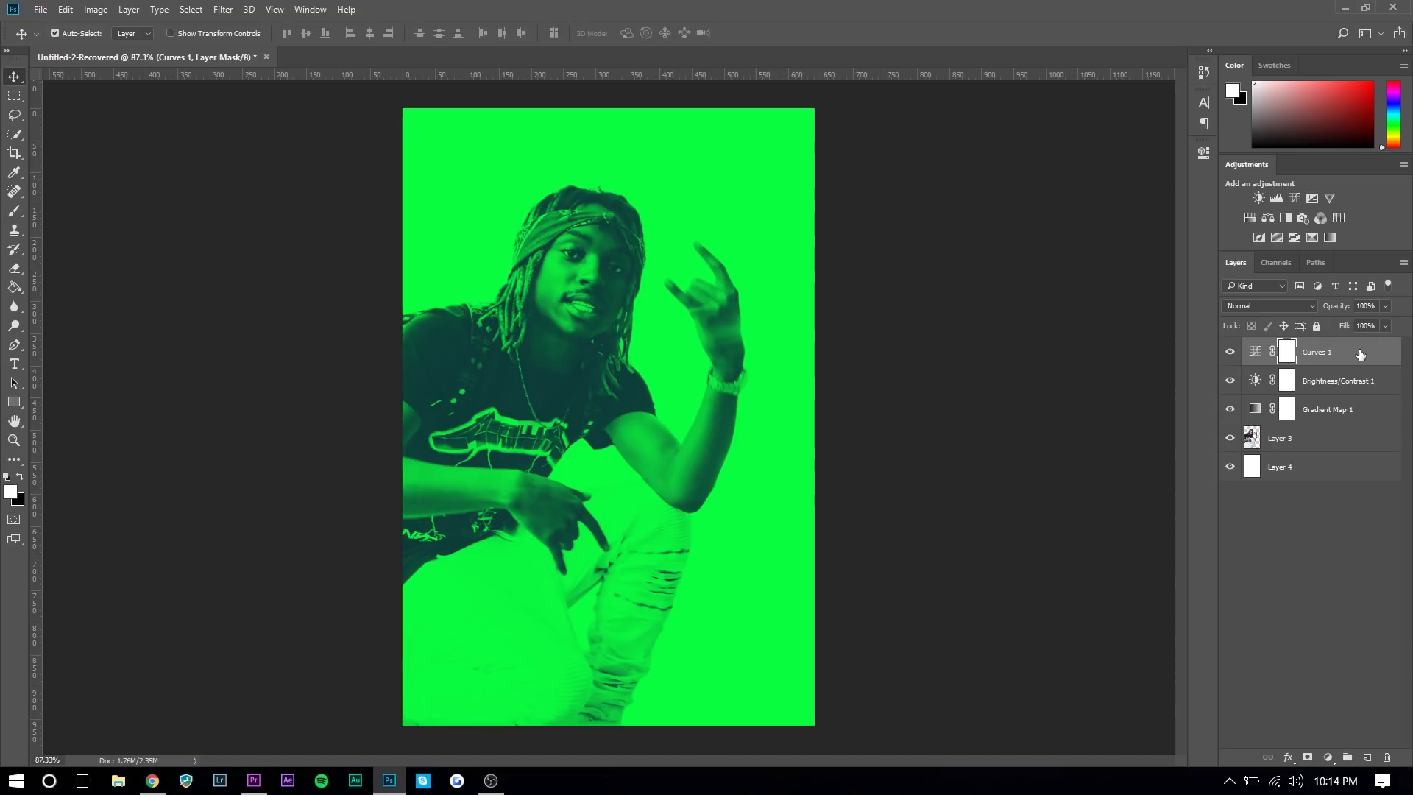
# Draw a white circle over the subject's head with the Ellipse Tool
pyautogui.click(14, 403)
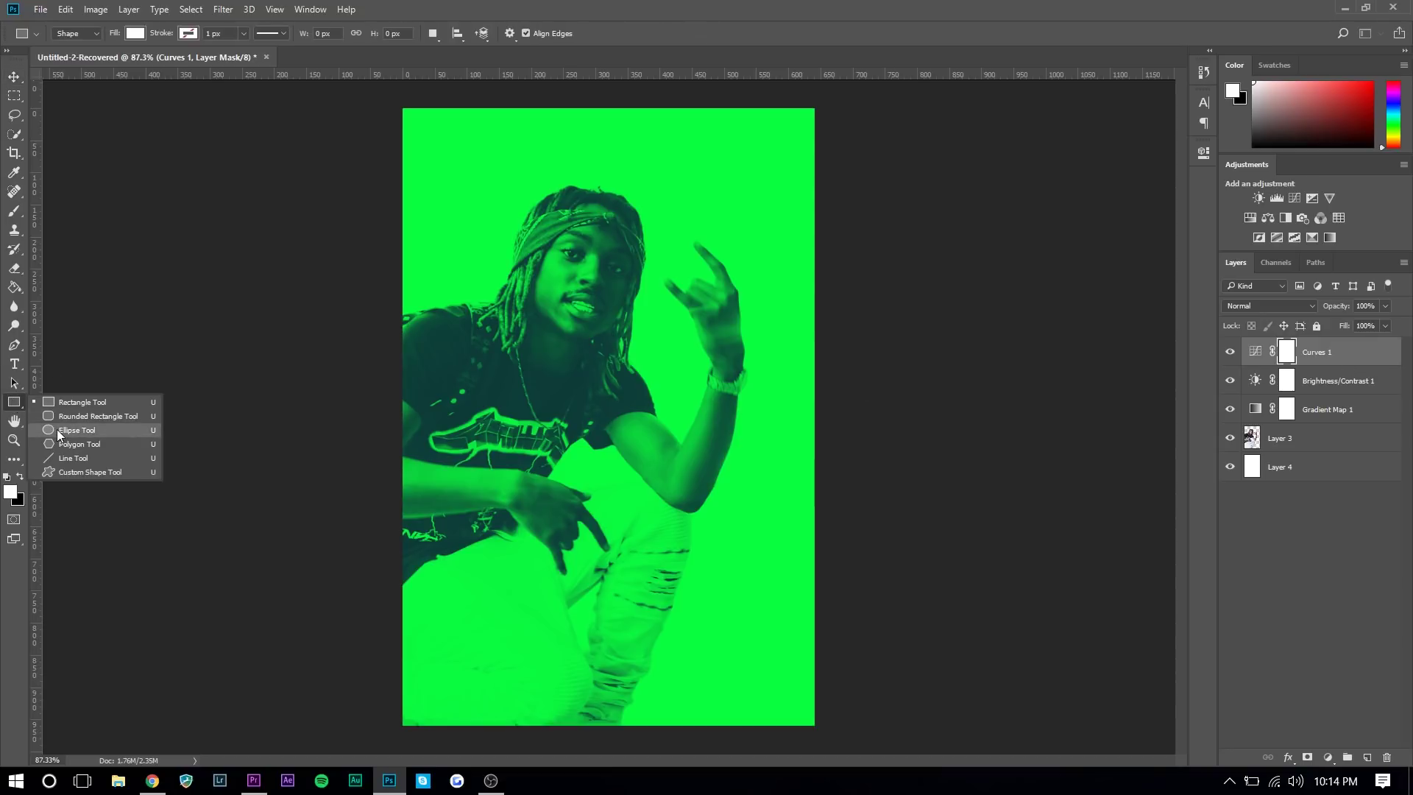
pyautogui.press('Escape')
pyautogui.rightClick(18, 402)
pyautogui.moveTo(476, 158); pyautogui.dragTo(636, 290)
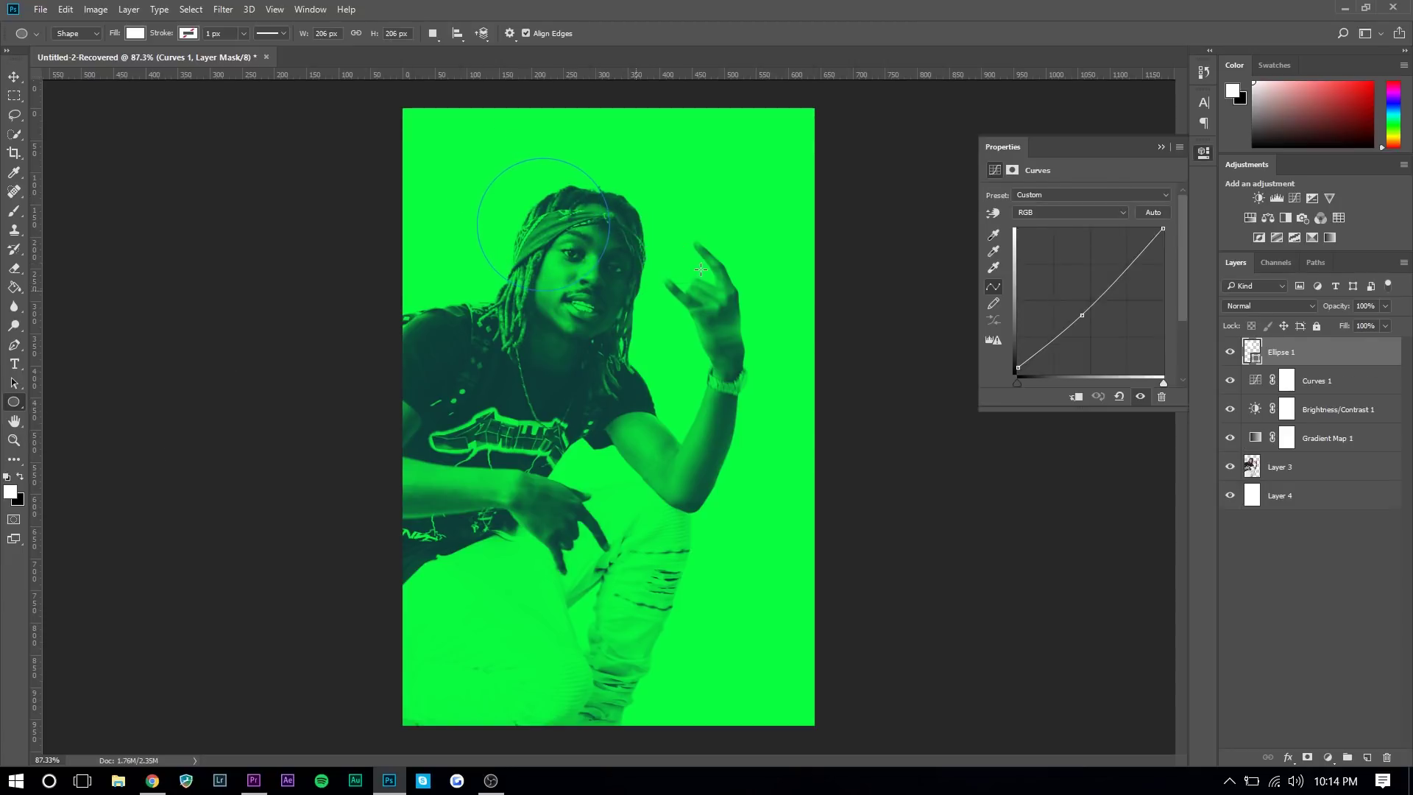
pyautogui.click(134, 34)
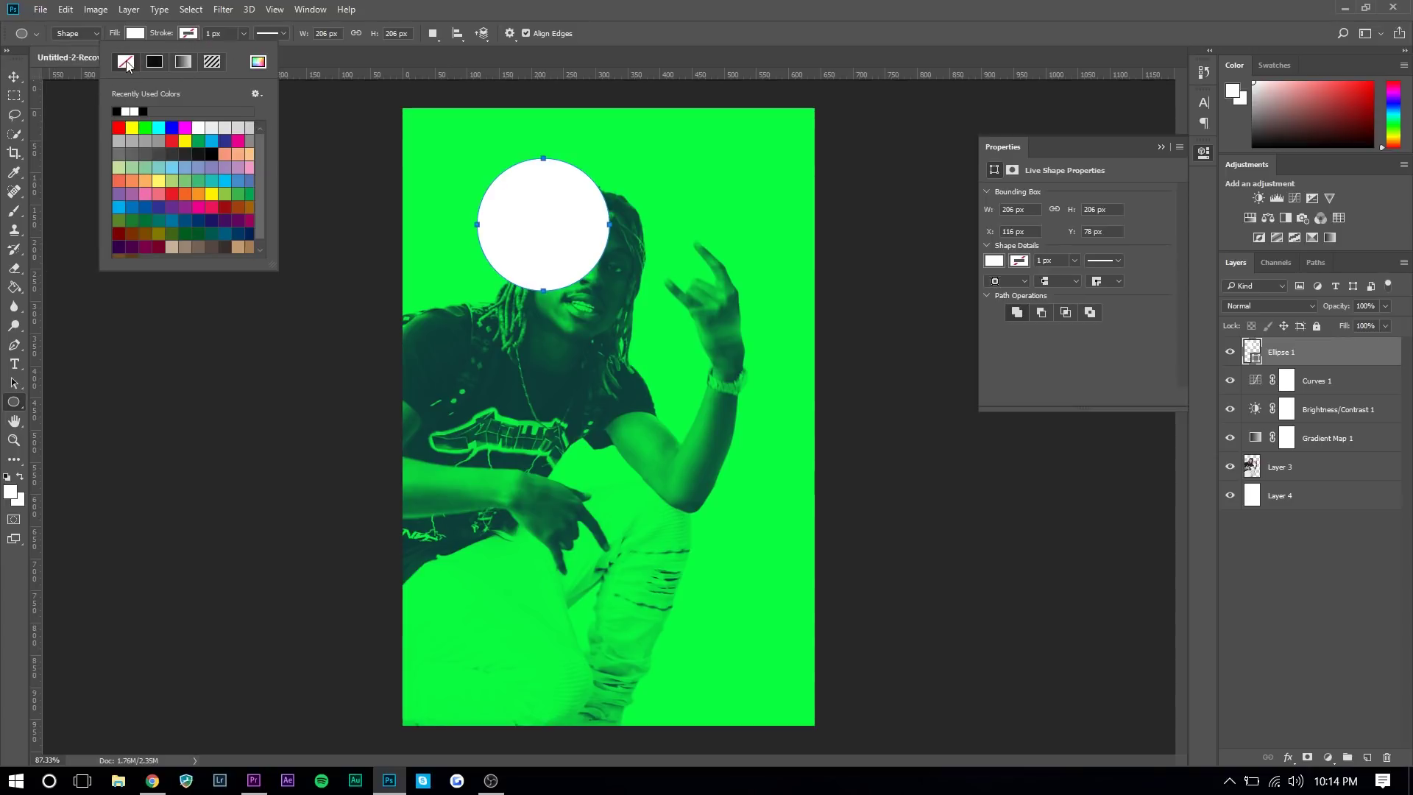
pyautogui.press('v')
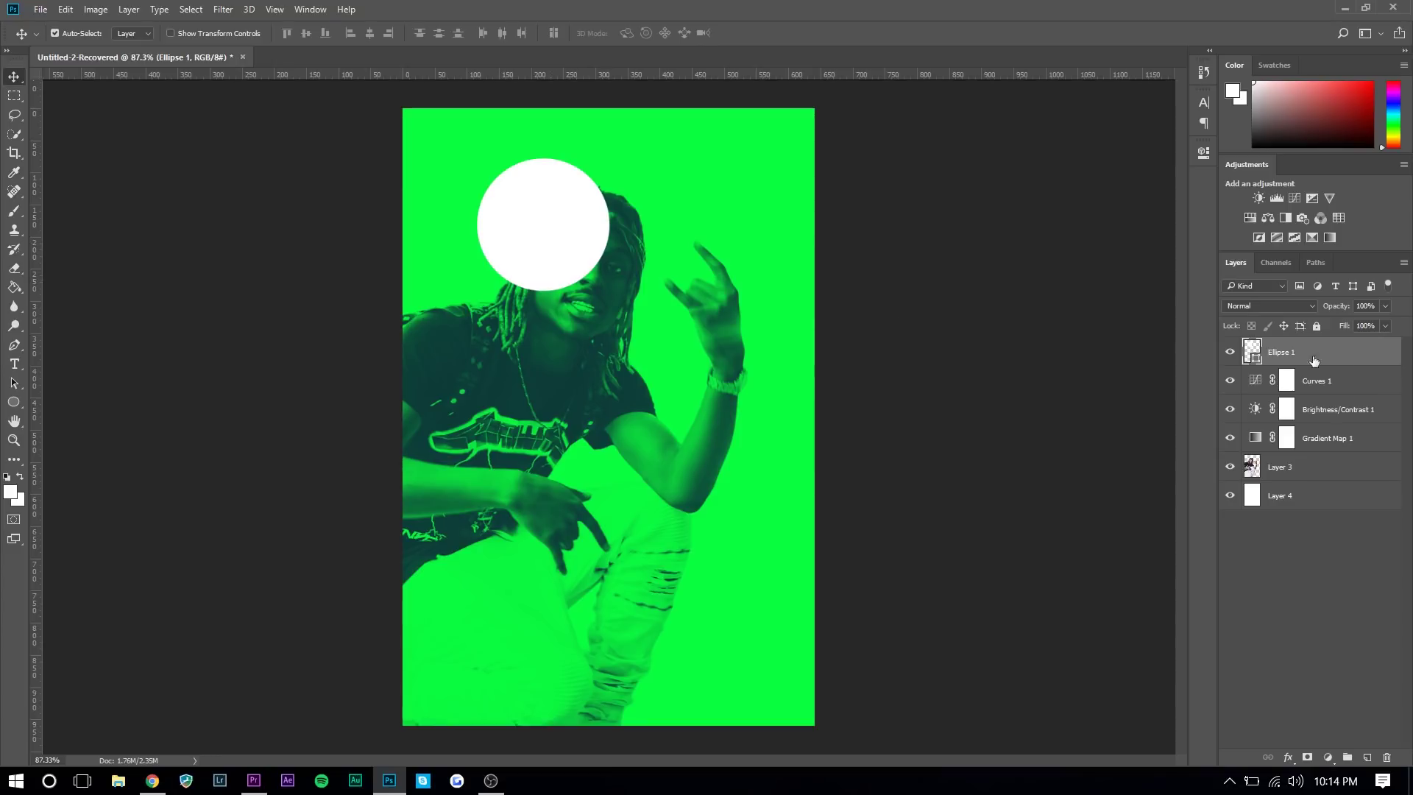
pyautogui.moveTo(1314, 362); pyautogui.dragTo(1336, 467)
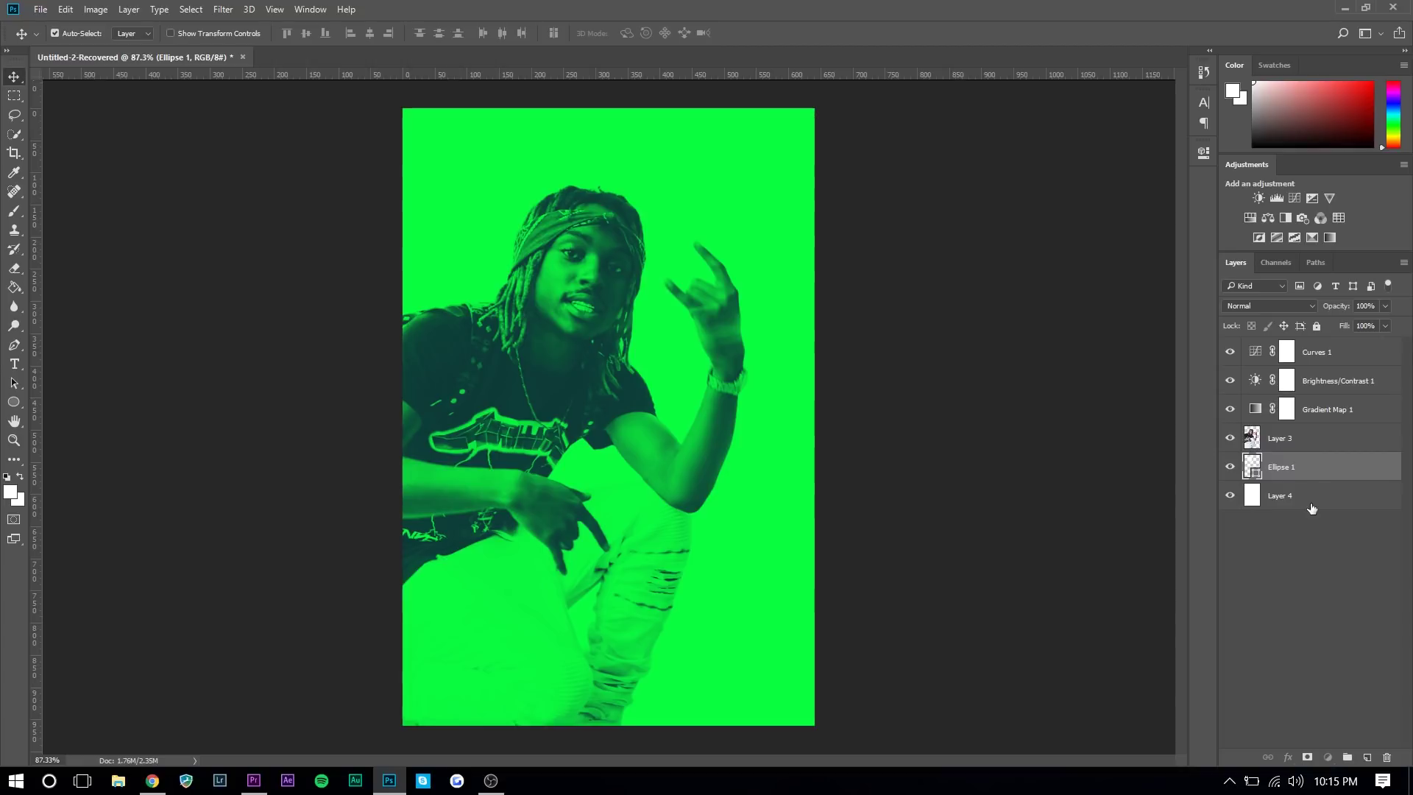
pyautogui.hotkey('ctrl', 'z')
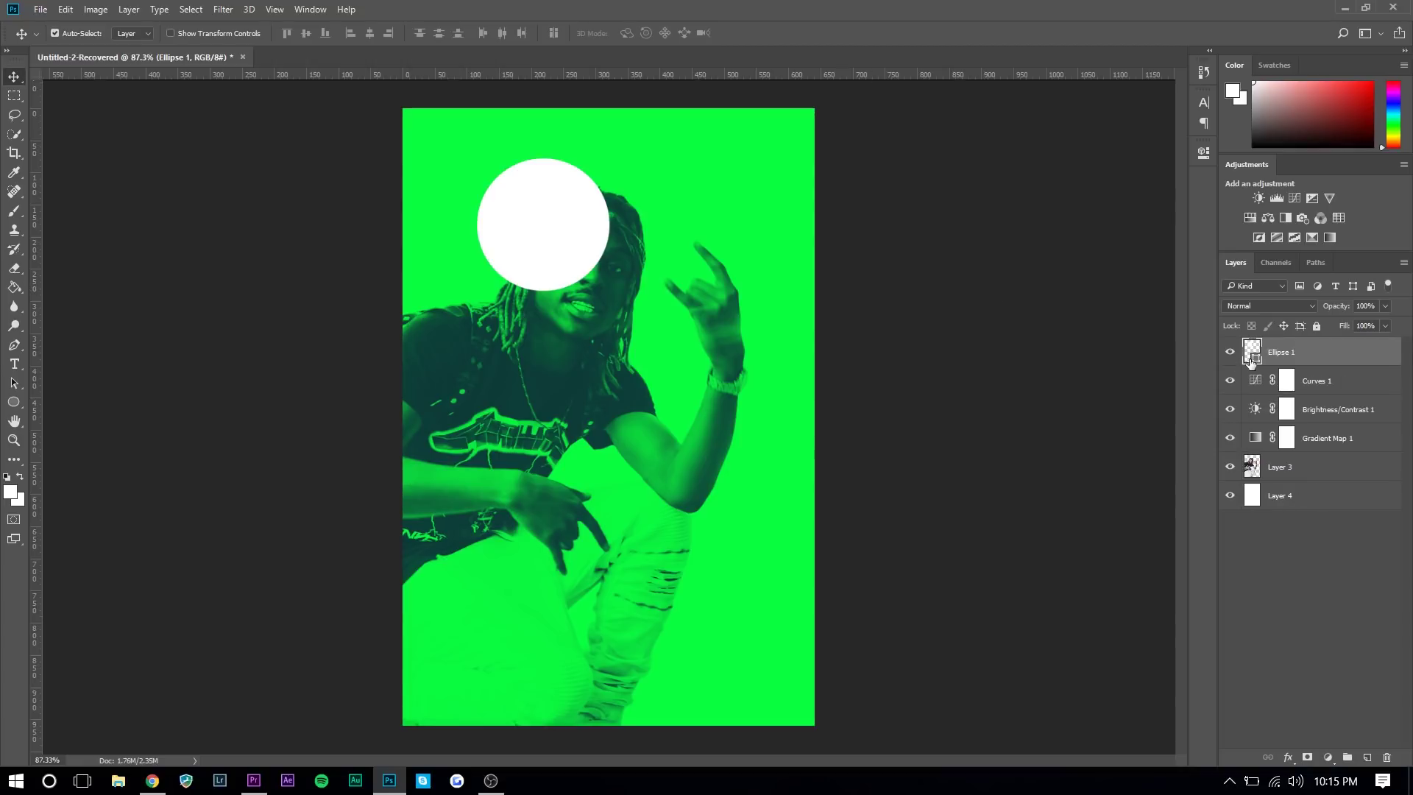
# Rasterize the head circle and delete its area overlapping the subject's Layer 3 outline
pyautogui.rightClick(1300, 354)
pyautogui.click(1043, 352)
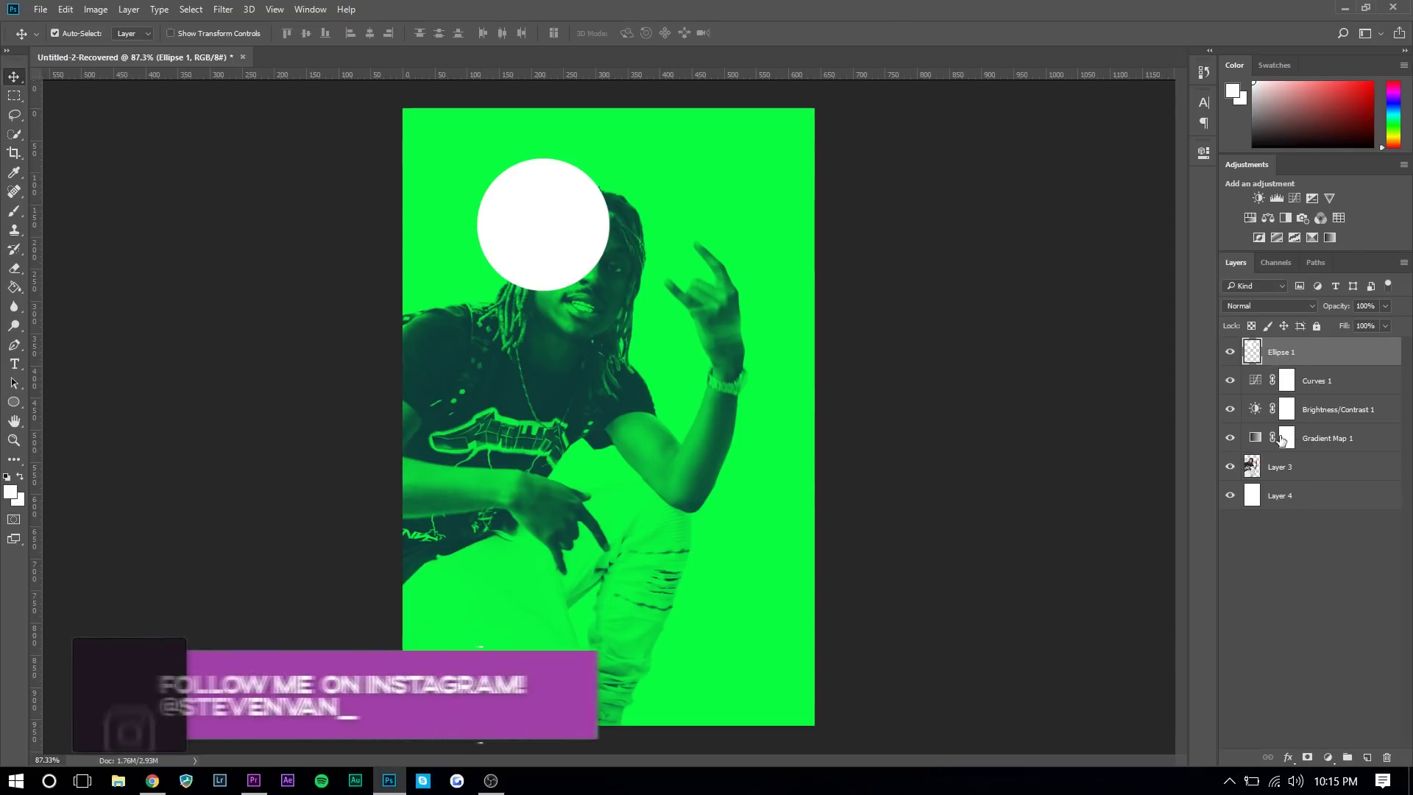
pyautogui.keyDown('ctrl'); pyautogui.click(1255, 466); pyautogui.keyUp('ctrl')
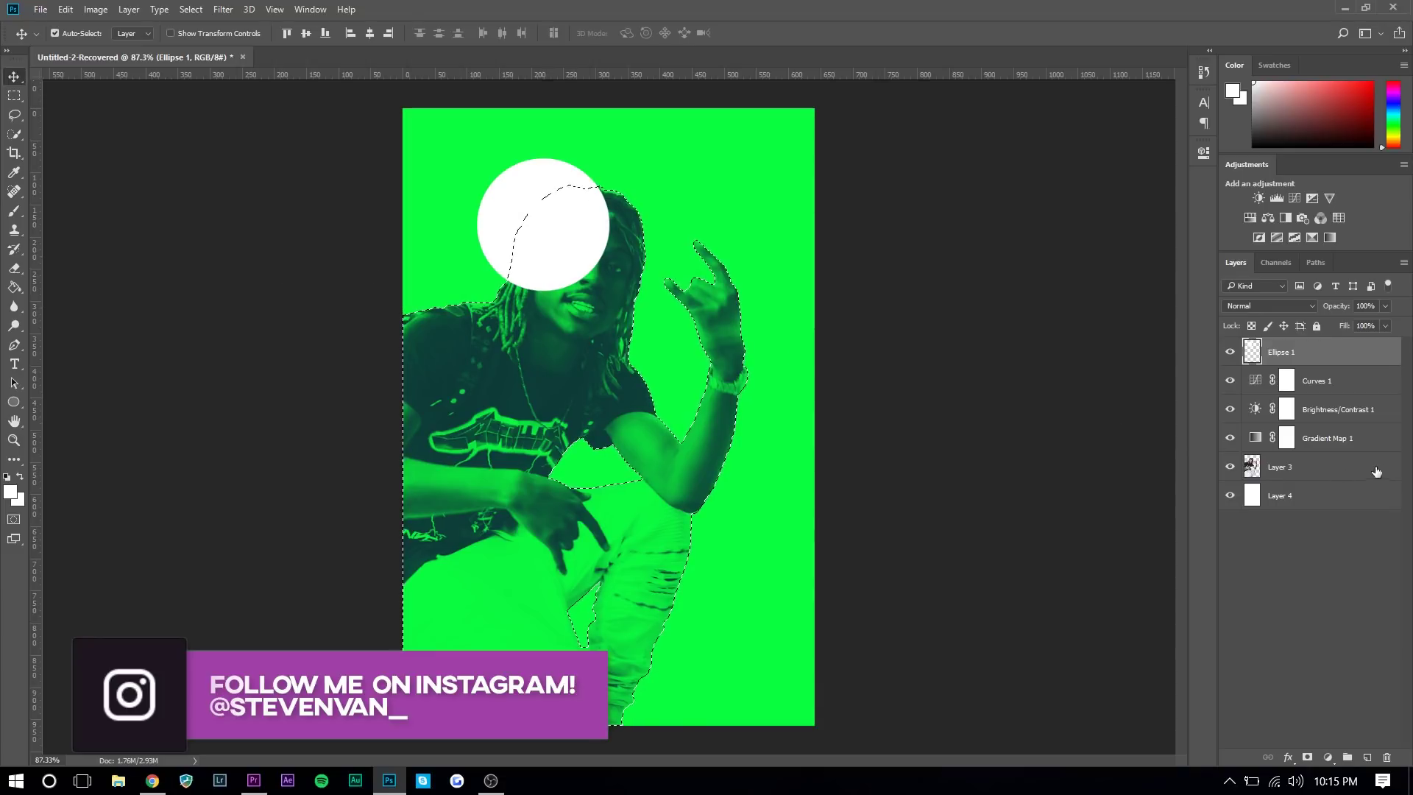
pyautogui.press('Delete')
pyautogui.hotkey('ctrl', 'd')
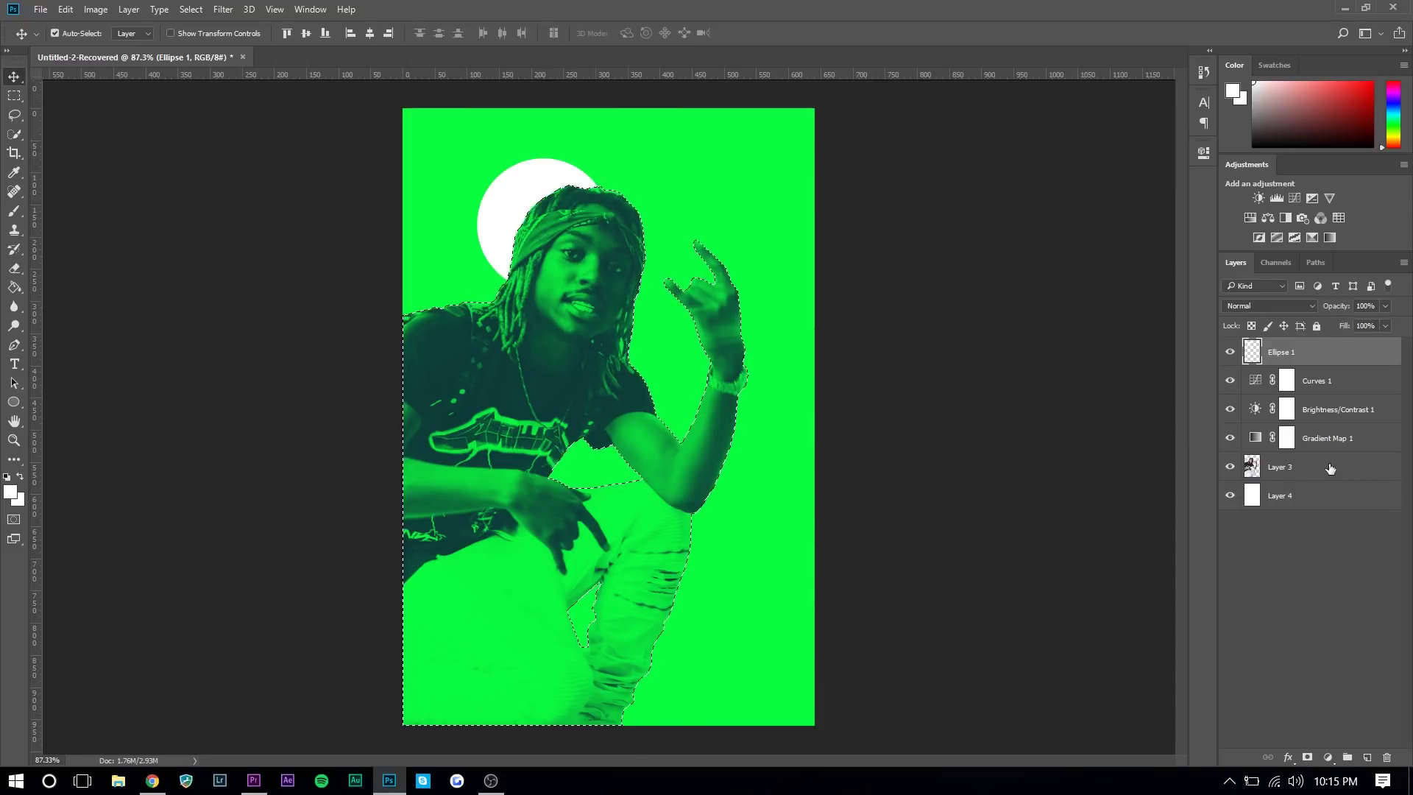
# Draw a larger white circle behind the legs, rasterize it, and cut the subject out of it
pyautogui.click(14, 402)
pyautogui.moveTo(499, 369); pyautogui.dragTo(775, 613)
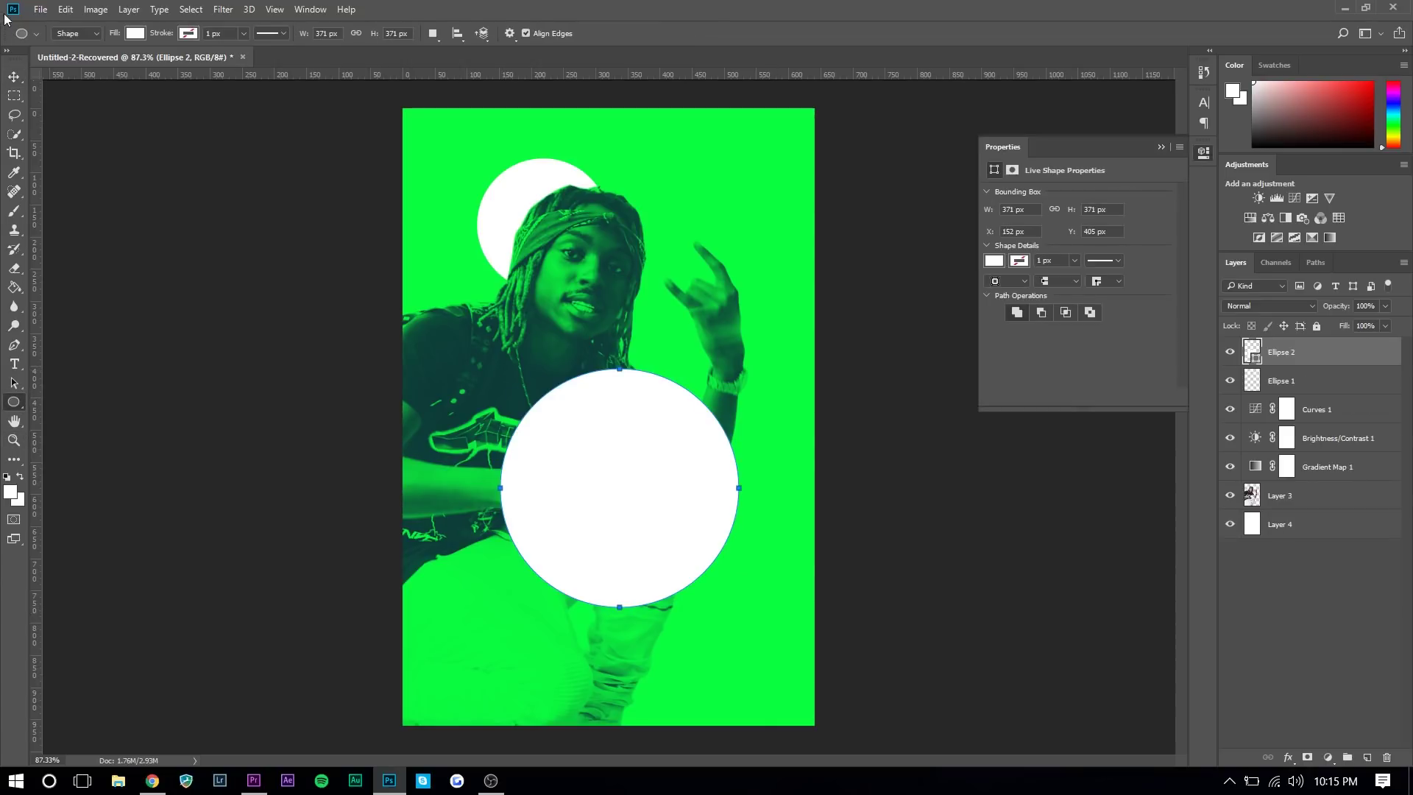
pyautogui.press('v')
pyautogui.moveTo(650, 510); pyautogui.dragTo(686, 619)
pyautogui.rightClick(923, 442)
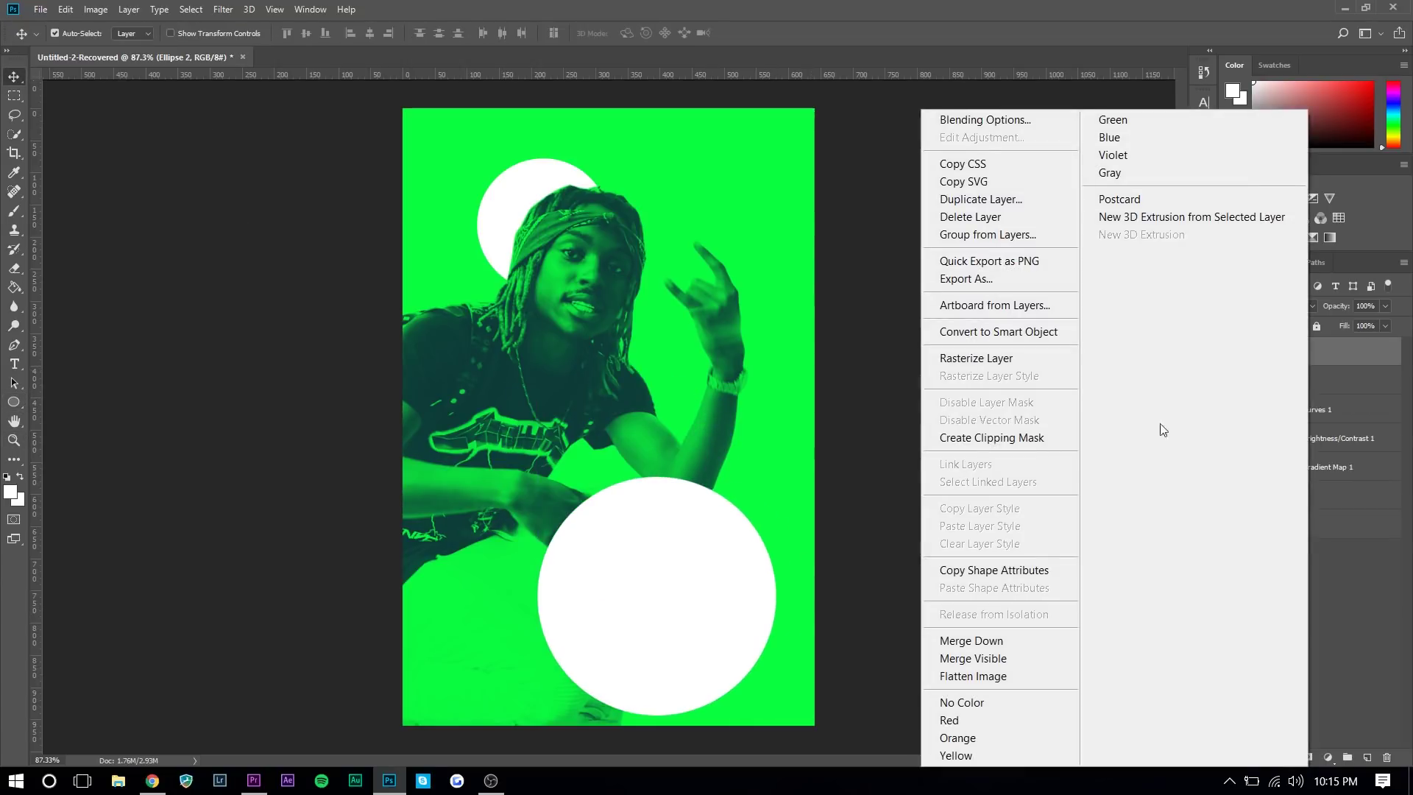
pyautogui.click(1020, 360)
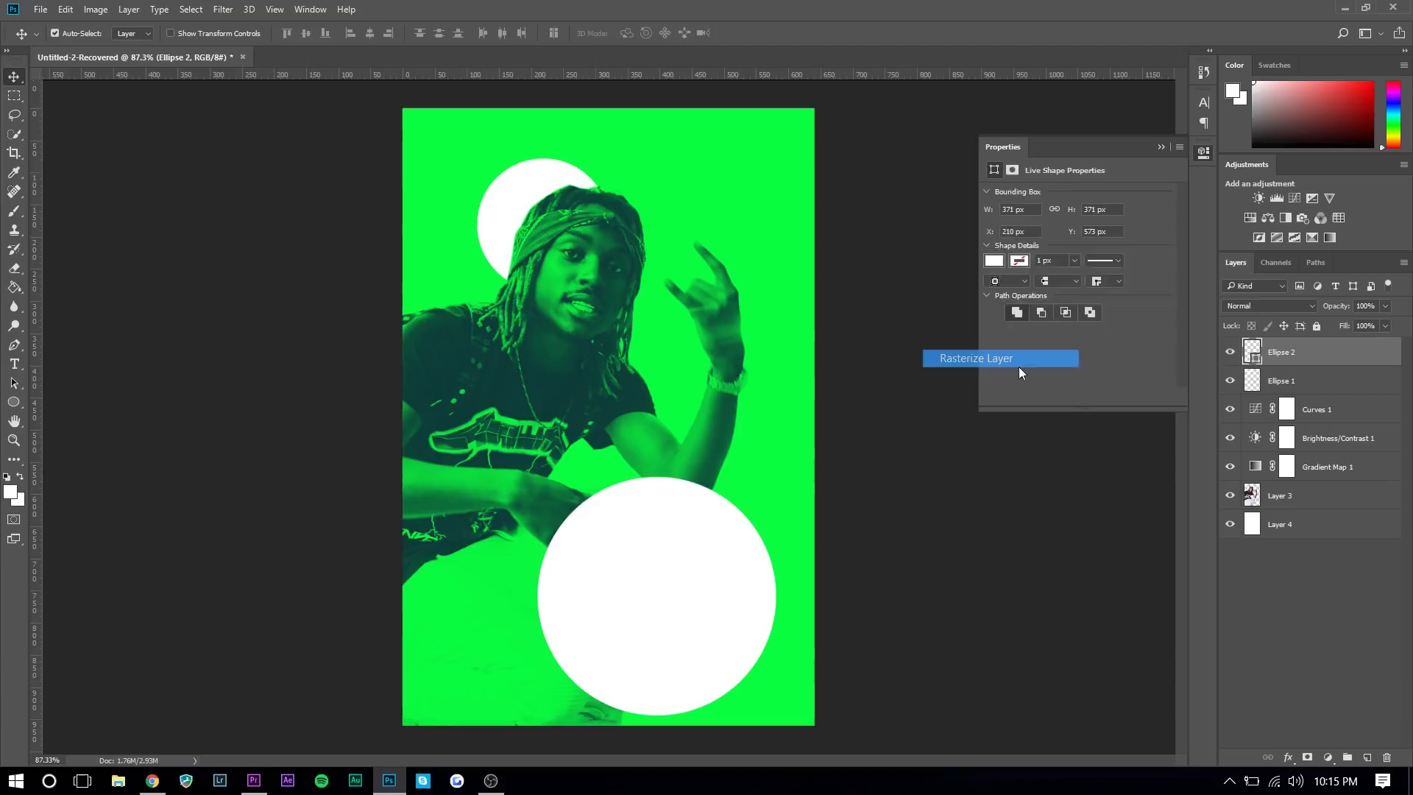
pyautogui.keyDown('ctrl'); pyautogui.click(1255, 501); pyautogui.keyUp('ctrl')
pyautogui.press('Delete')
pyautogui.hotkey('ctrl', 'd')
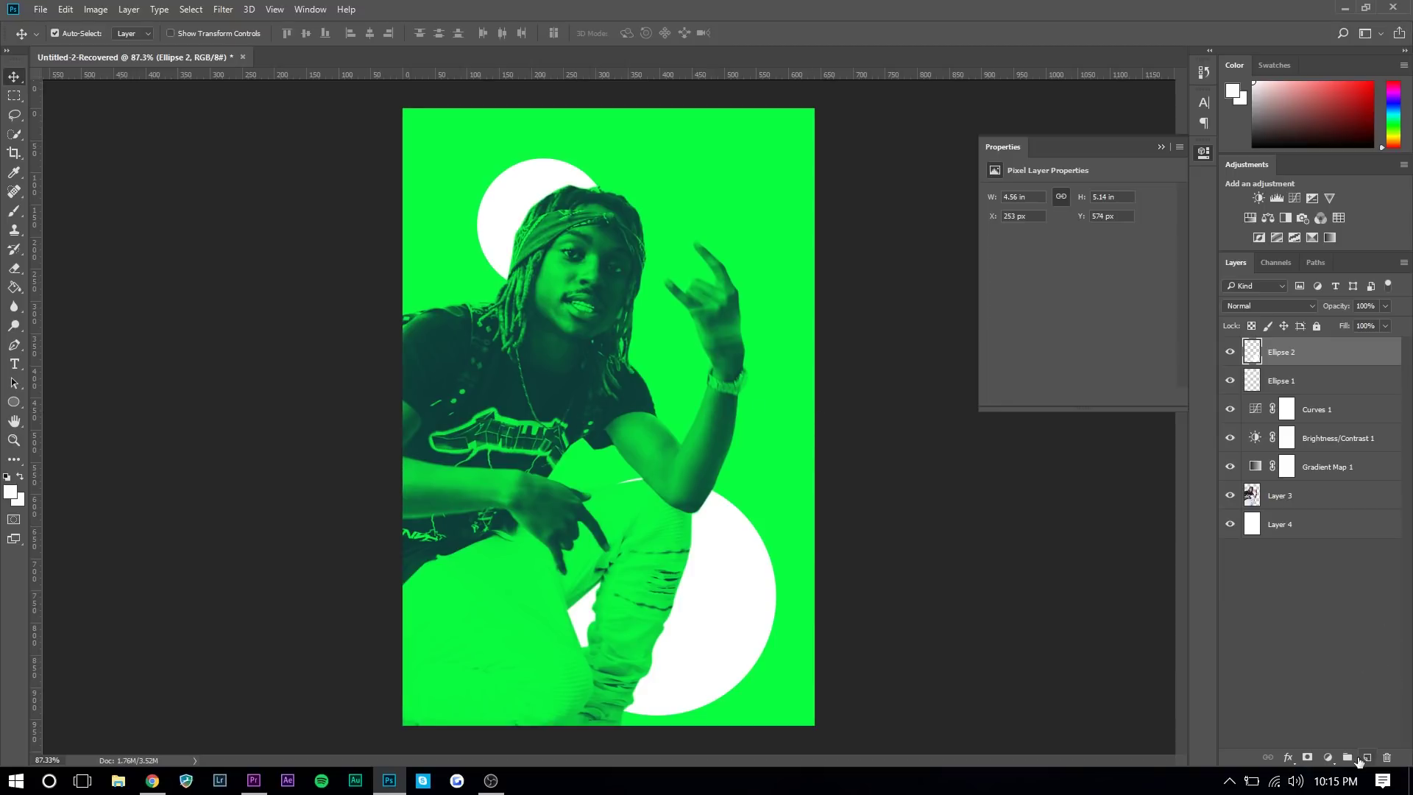
# Add a WEEKEND VIBES text layer and scale it up with Free Transform
pyautogui.click(15, 363)
pyautogui.click(592, 389)
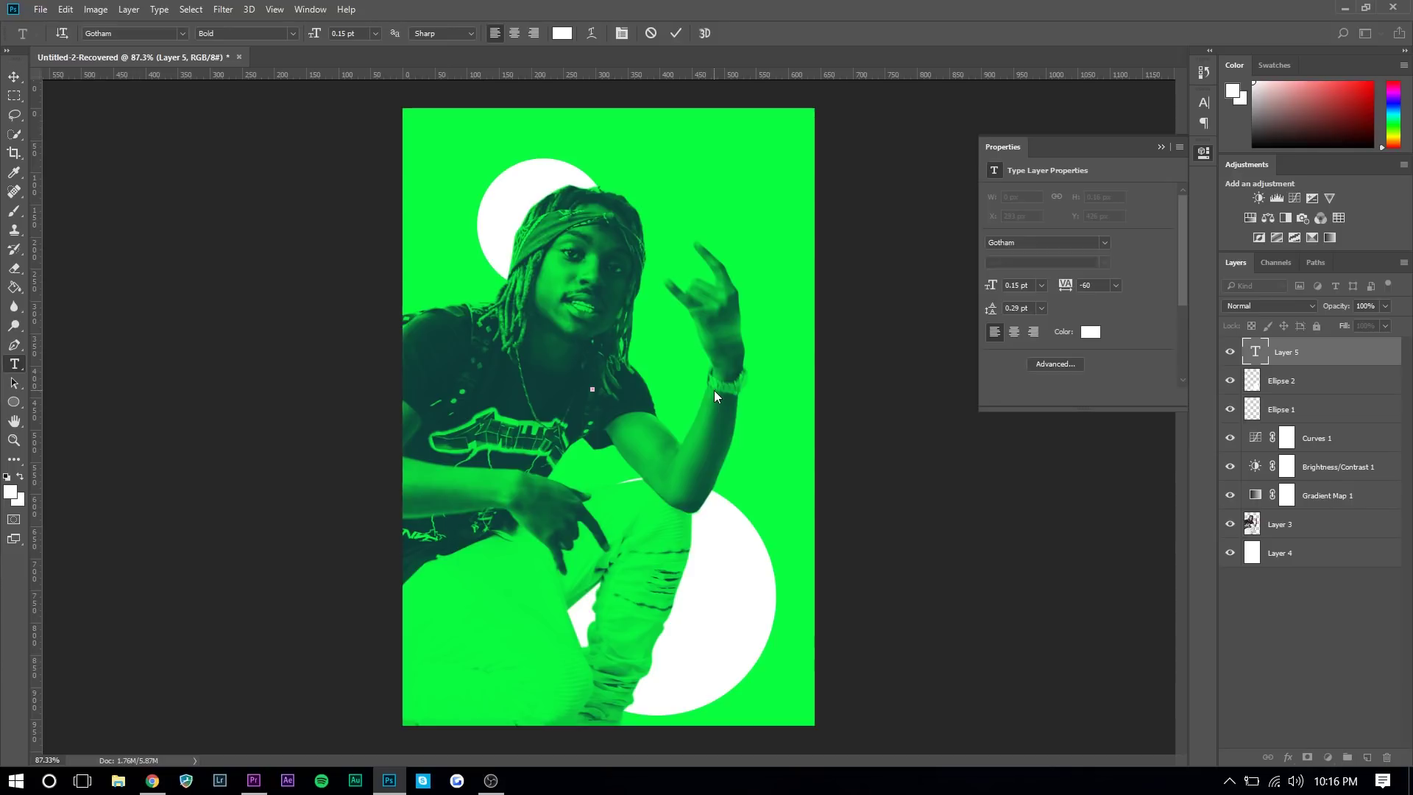
pyautogui.write('WEEKEND VIBES')
pyautogui.click(15, 76)
pyautogui.hotkey('ctrl', 't')
pyautogui.moveTo(605, 396); pyautogui.dragTo(666, 198)
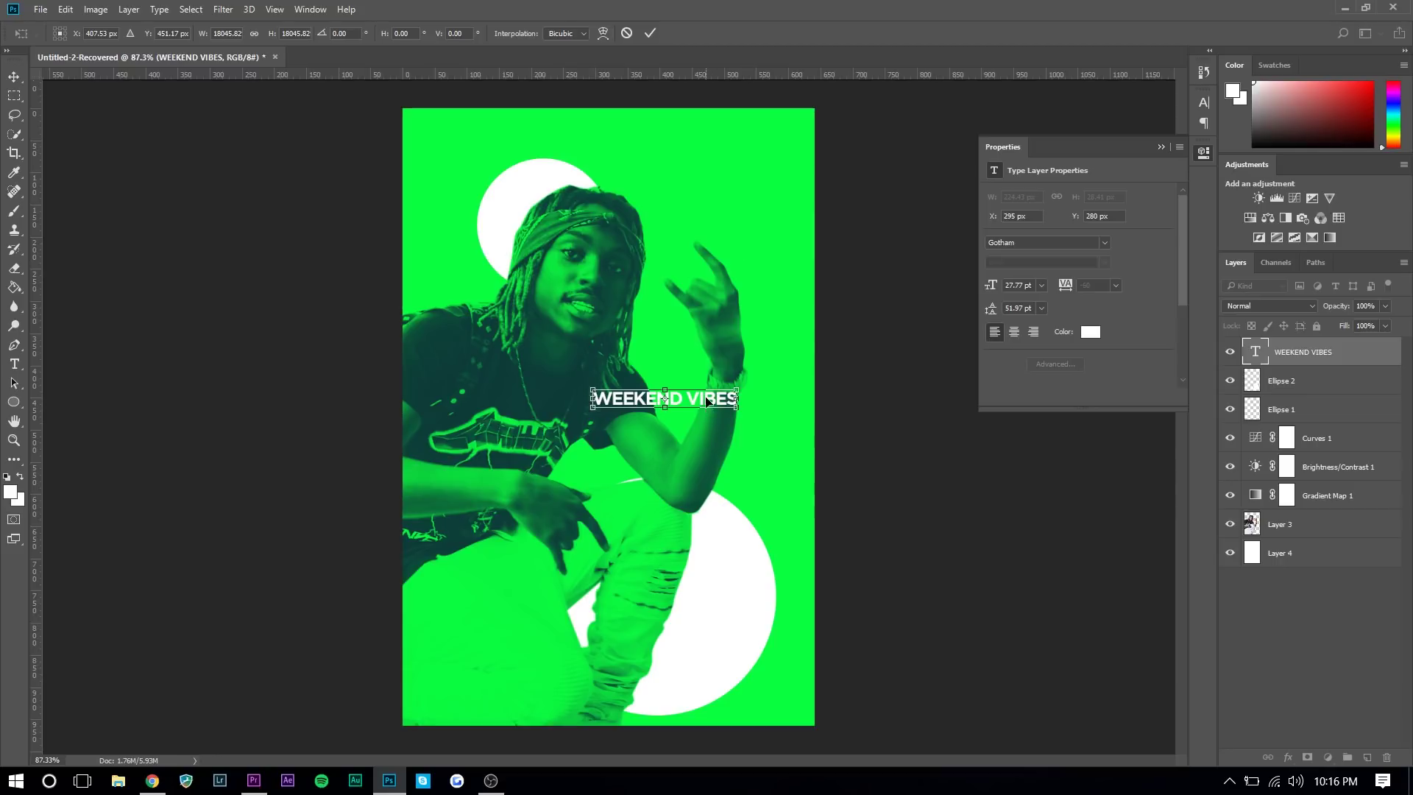
pyautogui.moveTo(710, 399)
pyautogui.mouseDown()
pyautogui.moveTo(656, 407)
pyautogui.moveTo(759, 411)
pyautogui.mouseUp()
pyautogui.press('Return')
# Break the text onto two lines and reduce the leading in the Character panel
pyautogui.doubleClick(552, 417)
pyautogui.press('Return')
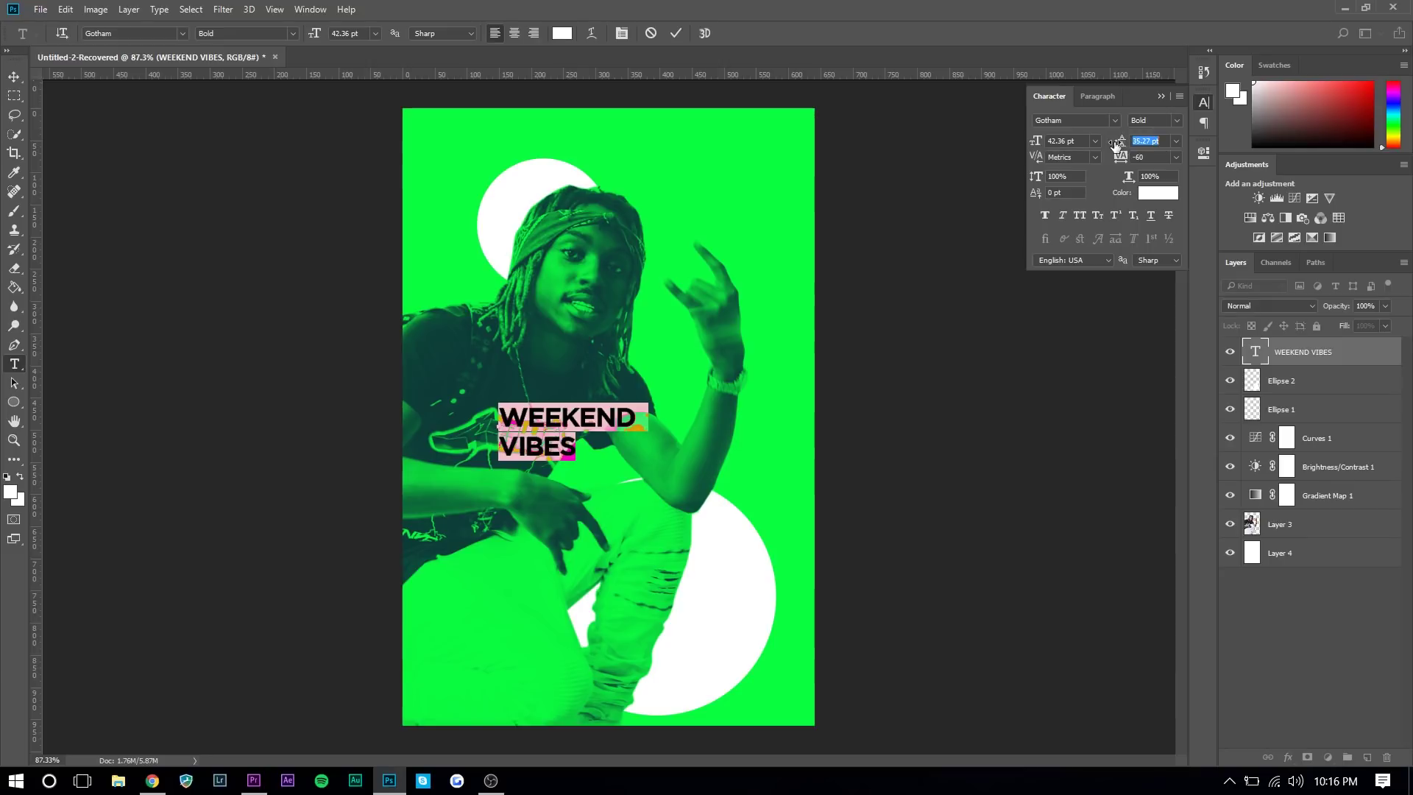
pyautogui.moveTo(1122, 144); pyautogui.dragTo(1114, 144)
pyautogui.click(14, 77)
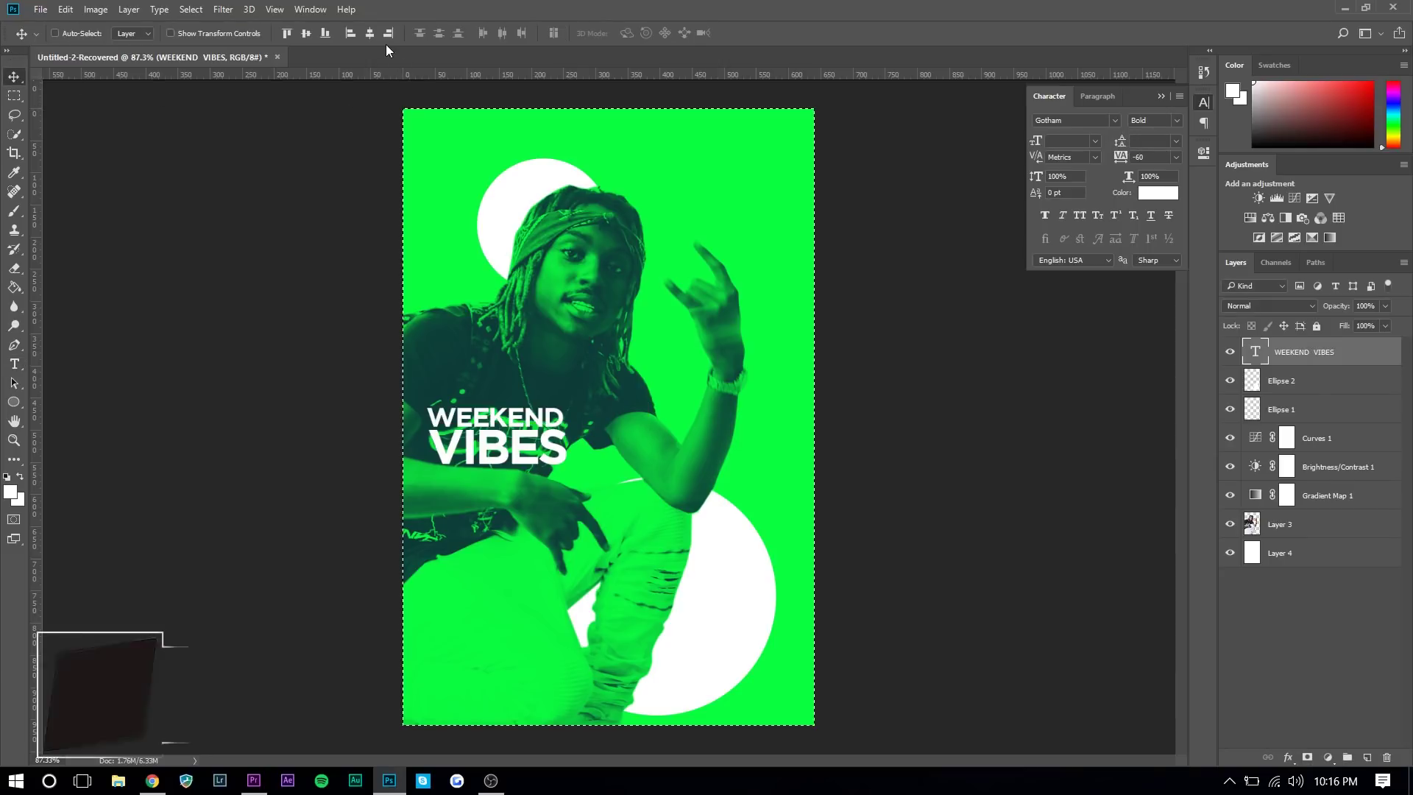
# Centre the WEEKEND VIBES text vertically and horizontally on the canvas
pyautogui.hotkey('ctrl', 'a')
pyautogui.click(307, 31)
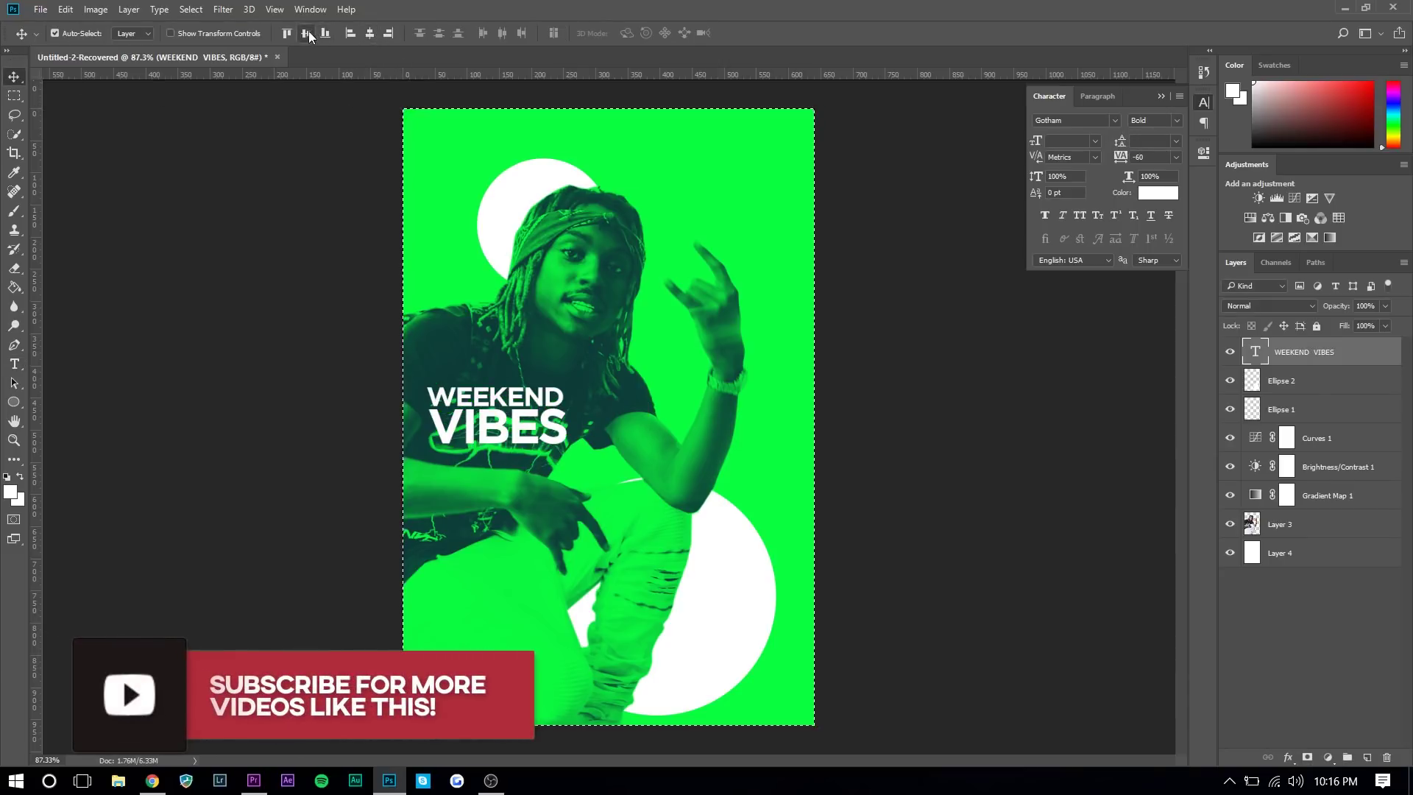
pyautogui.click(369, 34)
pyautogui.hotkey('ctrl', 'd')
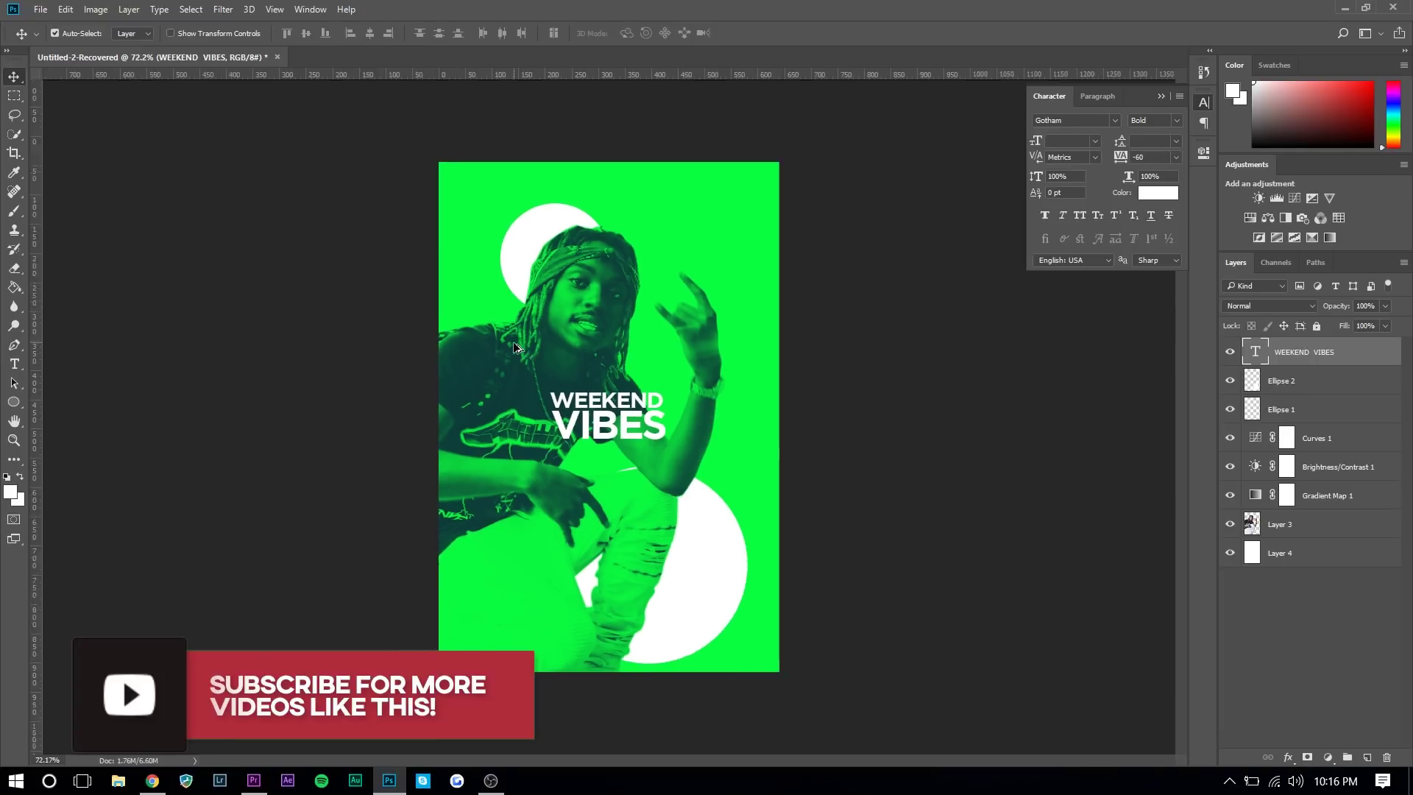
pyautogui.scroll(-2, 608, 417)
# Enlarge Layer 3 and both ellipse layers together with Free Transform
pyautogui.keyDown('ctrl'); pyautogui.click(1282, 380); pyautogui.keyUp('ctrl')
pyautogui.hotkey('ctrl', 't')
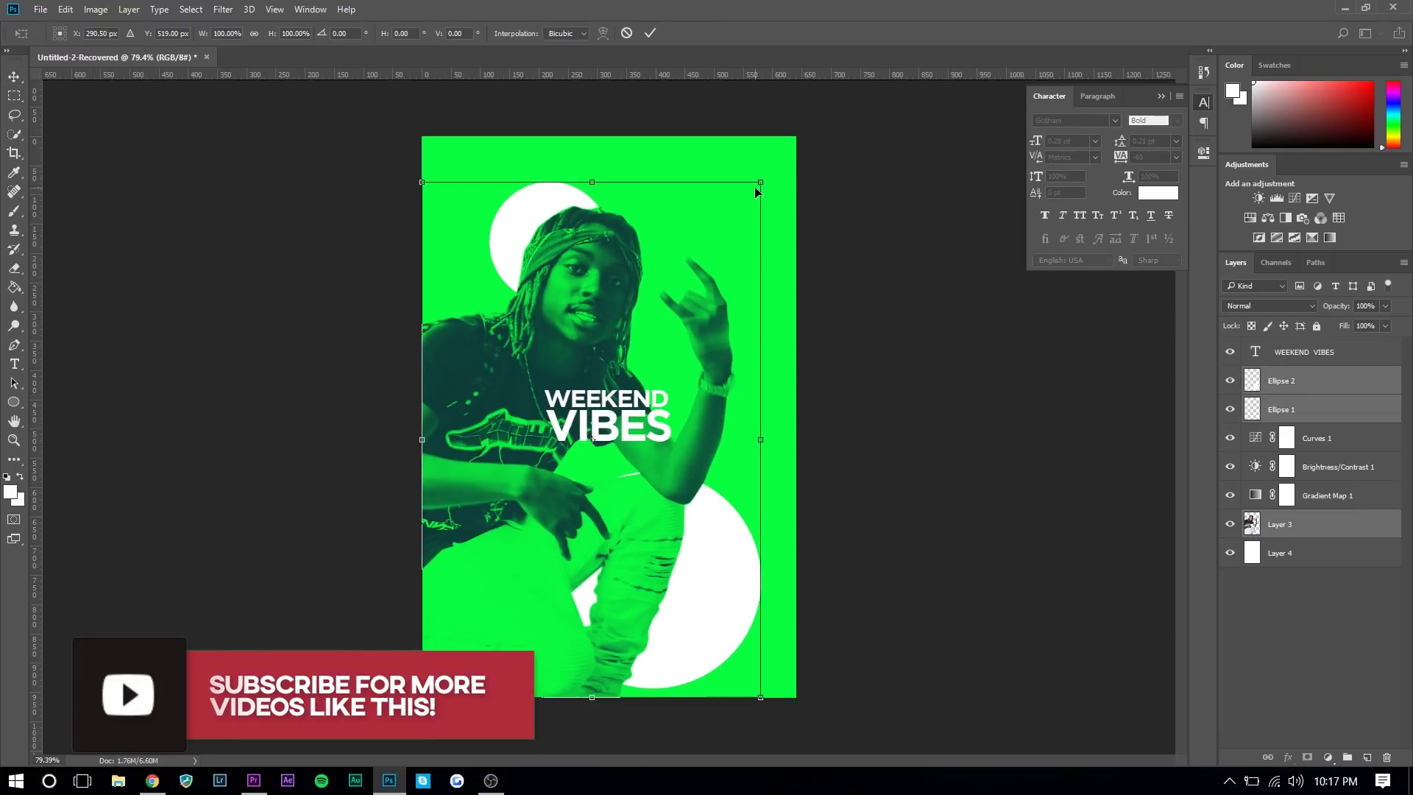
pyautogui.moveTo(804, 155); pyautogui.dragTo(823, 138)
pyautogui.press('Return')
pyautogui.scroll(-1, 708, 284)
pyautogui.scroll(1, 705, 284)
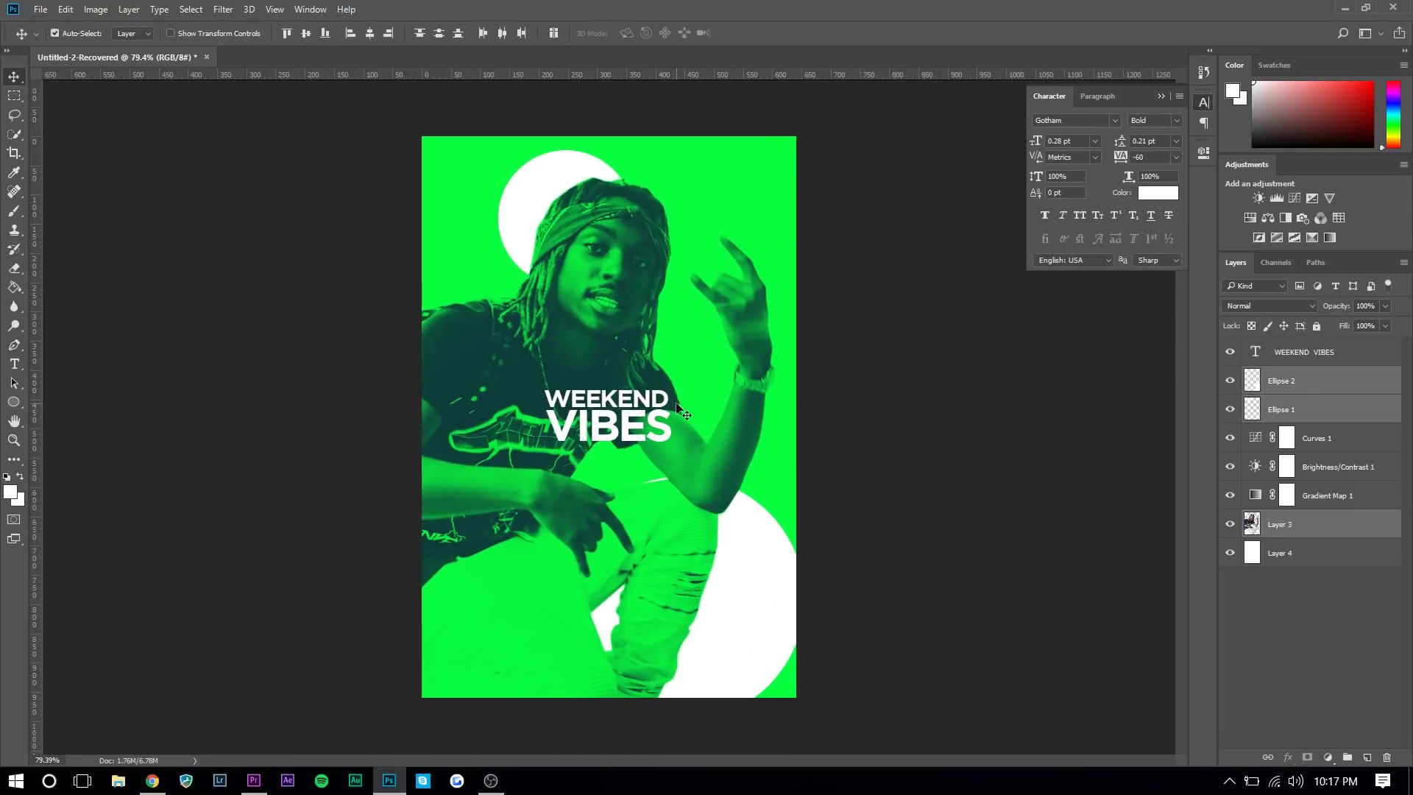